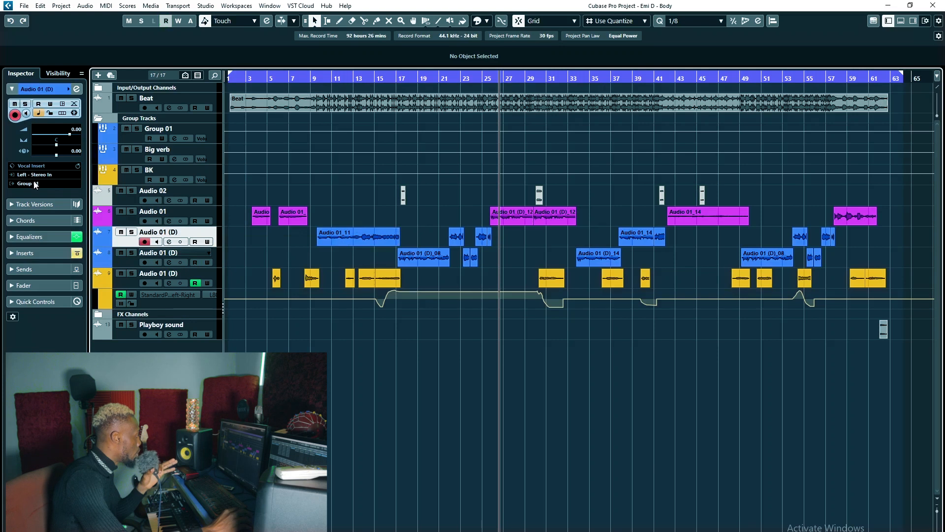
Examine the output routing of the vocal audio tracks and the Big verb and BK group tracks they feed.
{"action": "key", "text": "Down"}
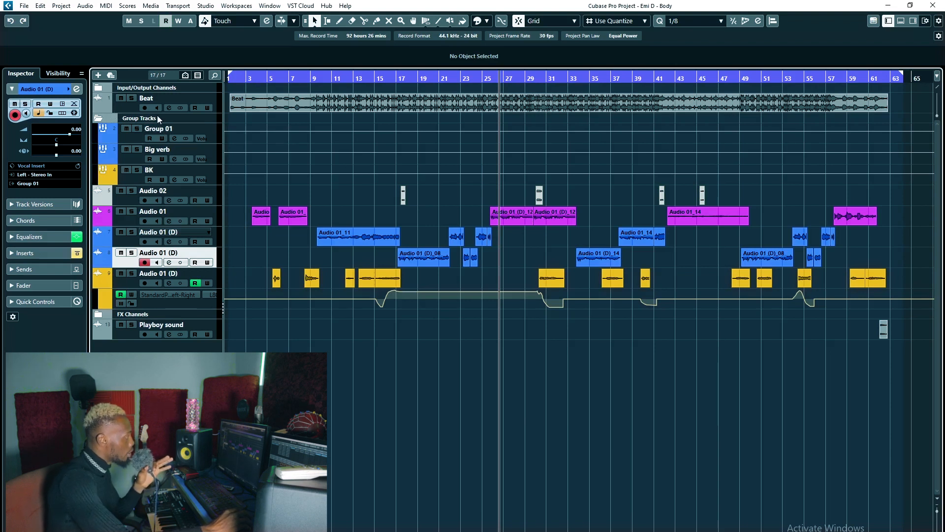
{"action": "left_click", "coordinate": [176, 212]}
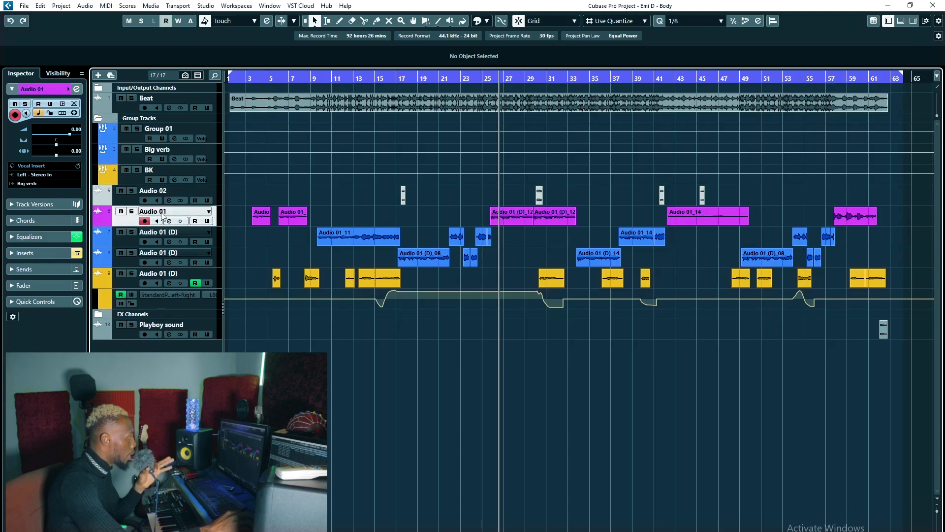
{"action": "left_click", "coordinate": [159, 148]}
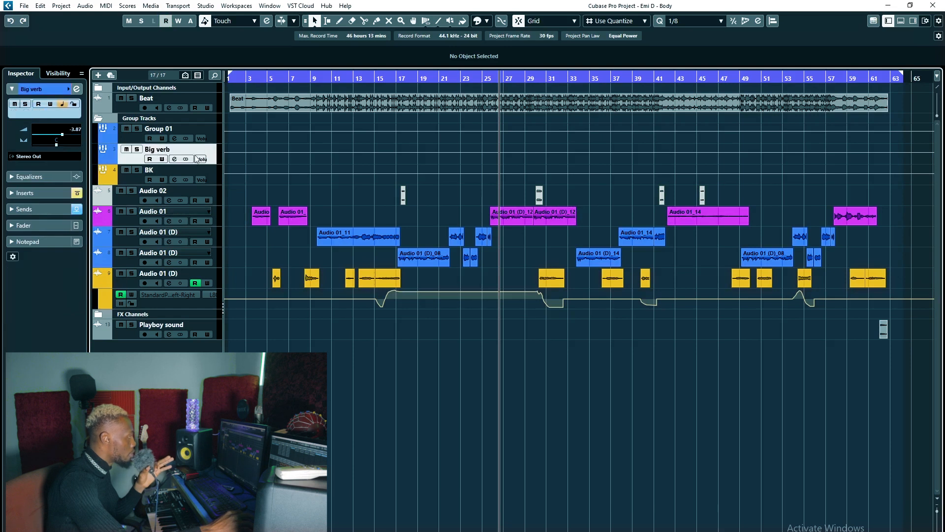
{"action": "left_click", "coordinate": [166, 167]}
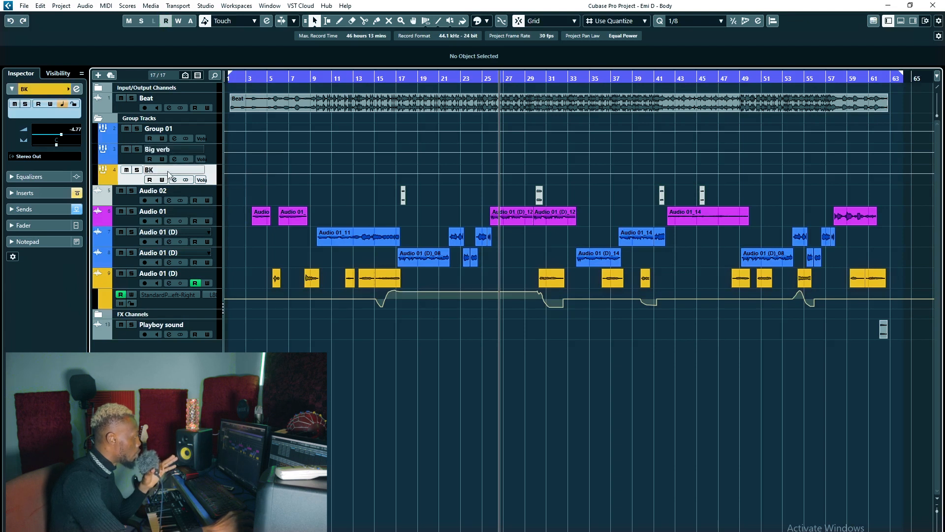
{"action": "left_click", "coordinate": [184, 274]}
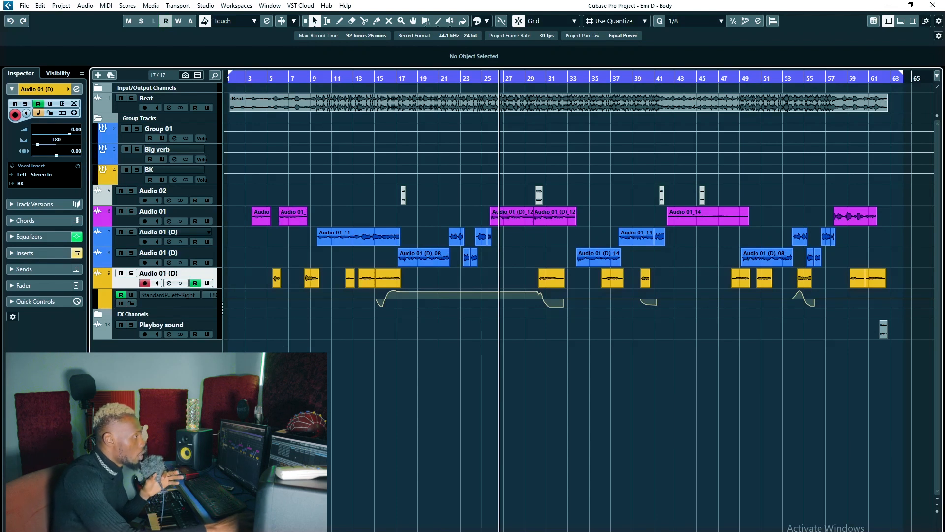
{"action": "left_click", "coordinate": [174, 193]}
{"action": "left_click", "coordinate": [180, 211]}
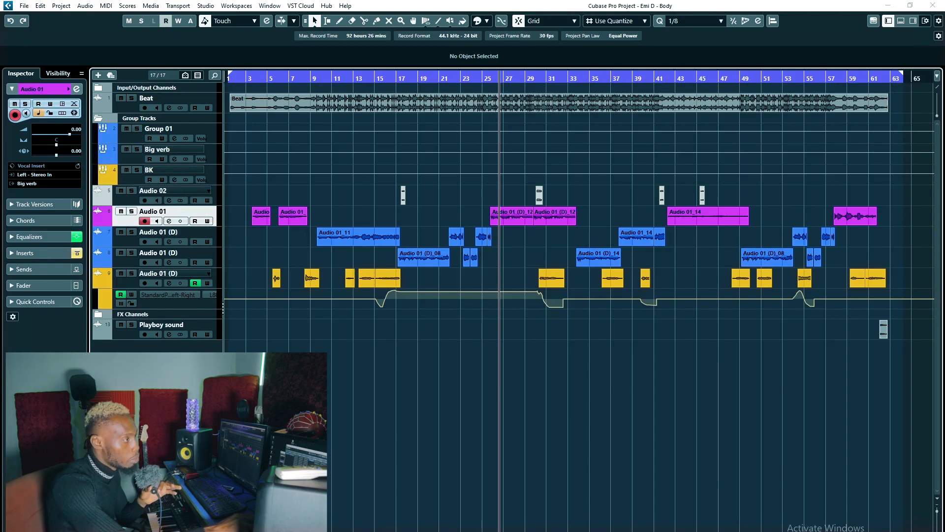
Open the MixConsole full size and reactivate the bypassed inserts on the Audio 01 channel and all three Audio 01 (D) channels.
{"action": "key", "text": "F3"}
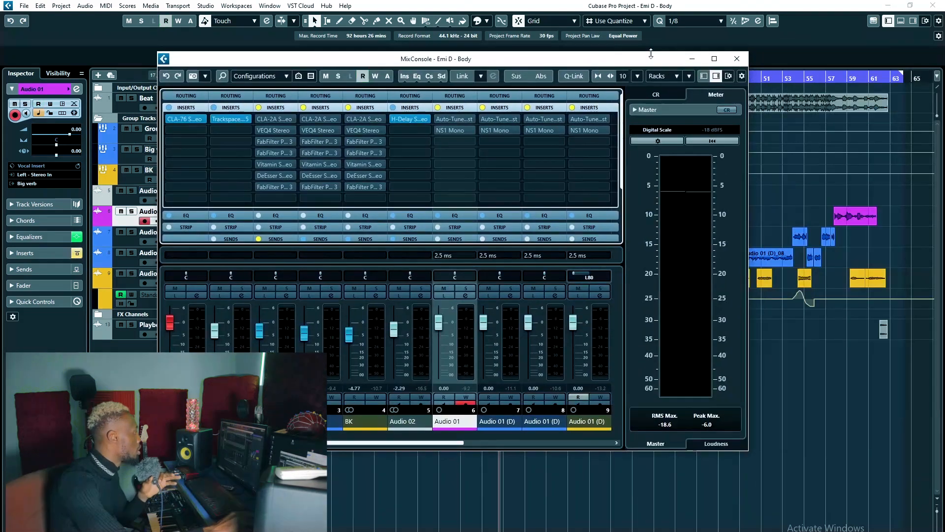
{"action": "double_click", "coordinate": [718, 55]}
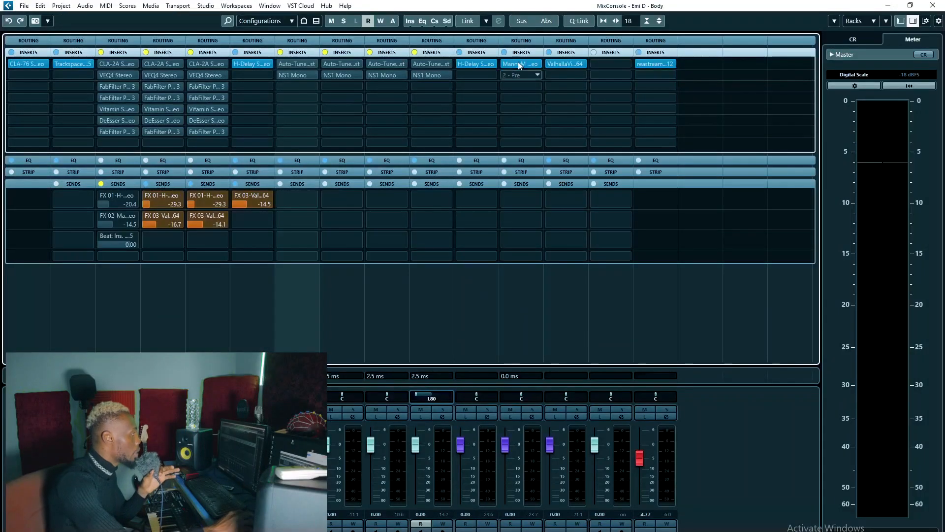
{"action": "left_click", "coordinate": [291, 63]}
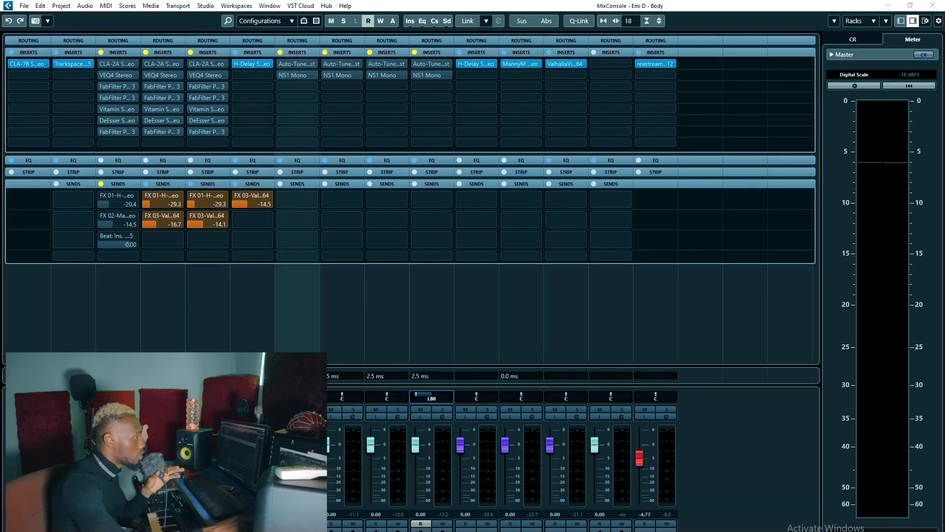
{"action": "left_click", "coordinate": [283, 56]}
{"action": "left_click", "coordinate": [324, 52]}
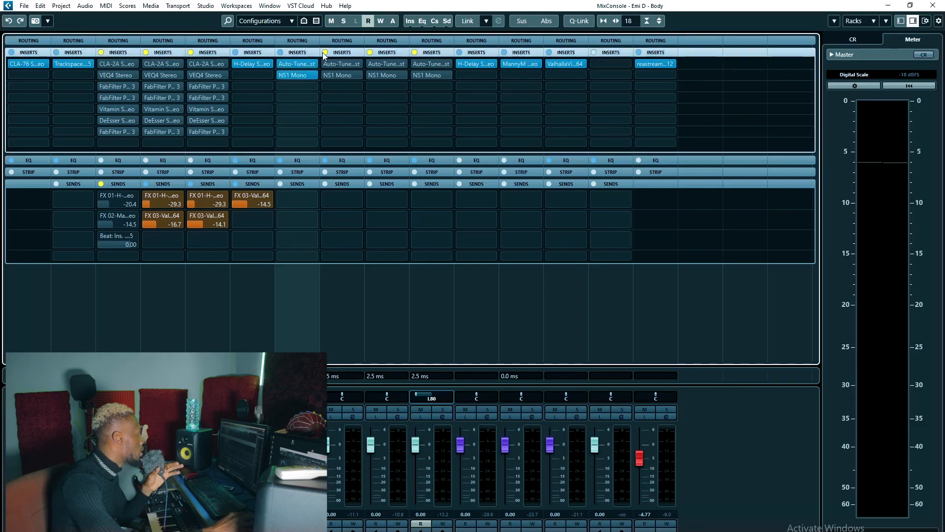
{"action": "left_click", "coordinate": [371, 53]}
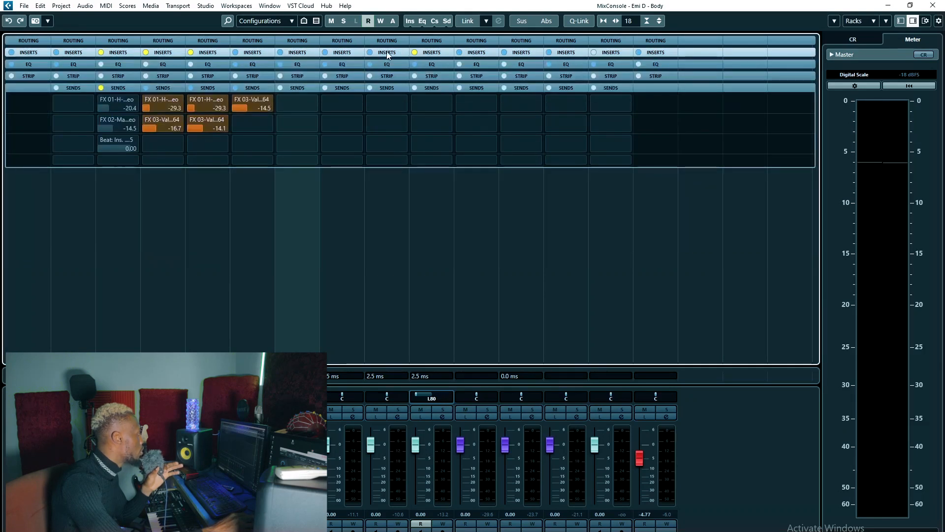
{"action": "left_click", "coordinate": [387, 52]}
{"action": "left_click", "coordinate": [415, 53]}
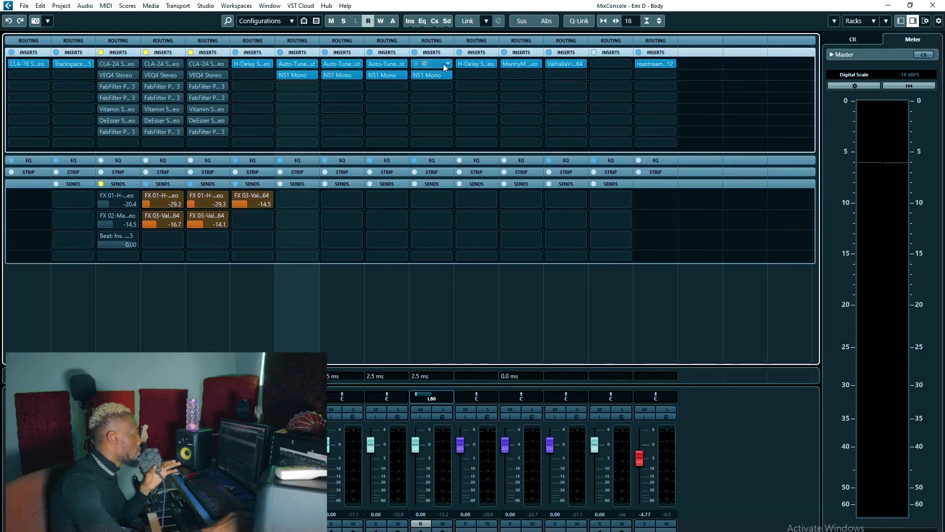
Examine the settings of the Auto-Tune Artist and NS1 Mono inserts on Audio 01 over the project window.
{"action": "left_click_drag", "start_coordinate": [944, 88], "coordinate": [370, 81]}
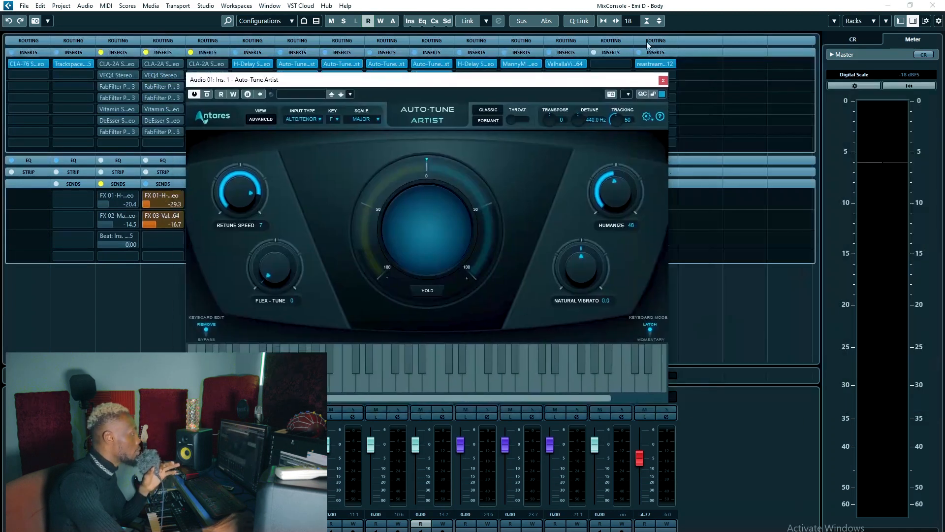
{"action": "left_click", "coordinate": [910, 5]}
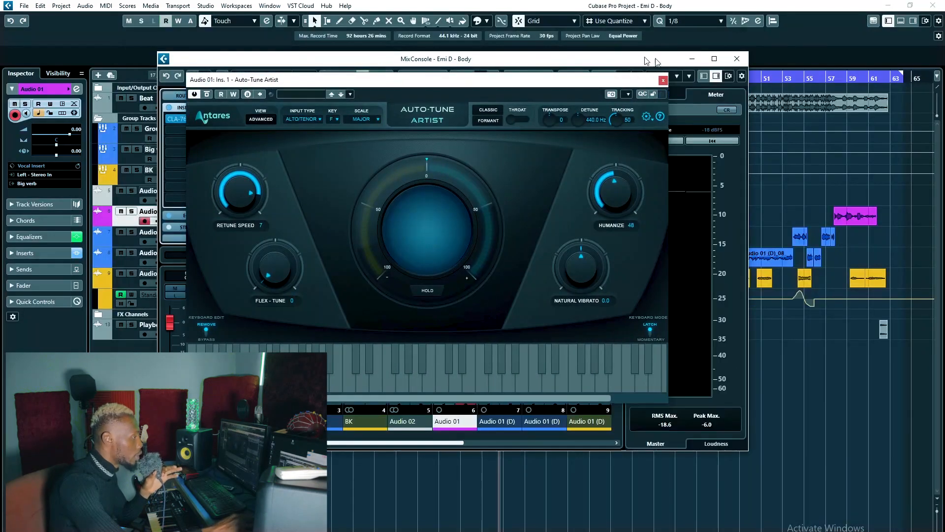
{"action": "key", "text": "F3"}
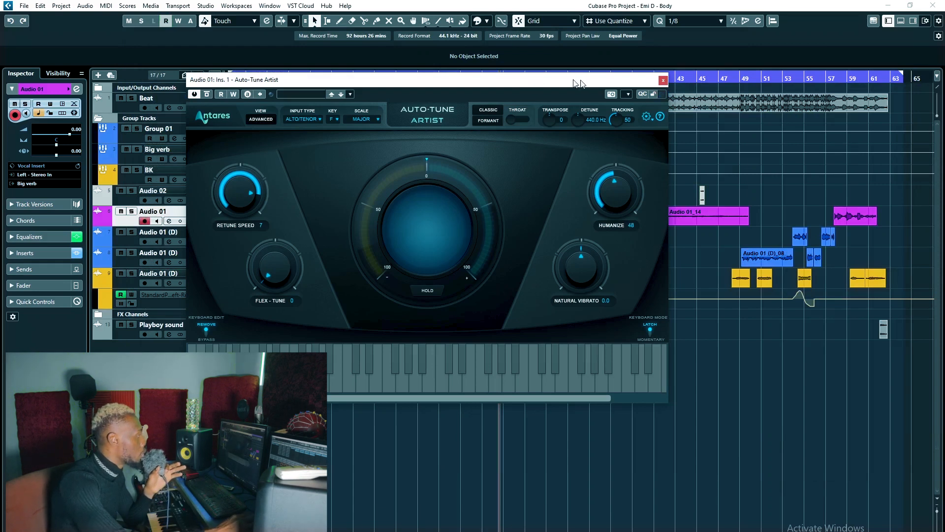
{"action": "left_click_drag", "start_coordinate": [535, 83], "coordinate": [638, 87]}
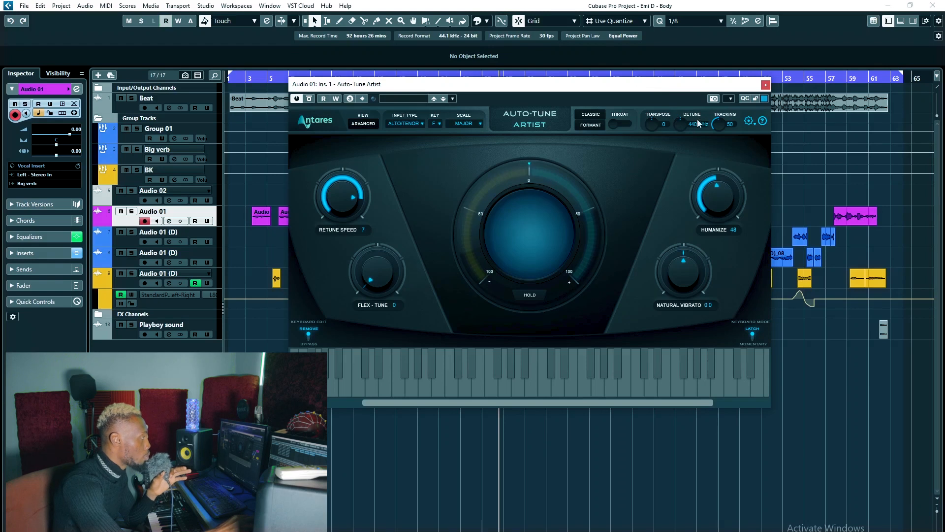
{"action": "left_click_drag", "start_coordinate": [680, 86], "coordinate": [692, 90]}
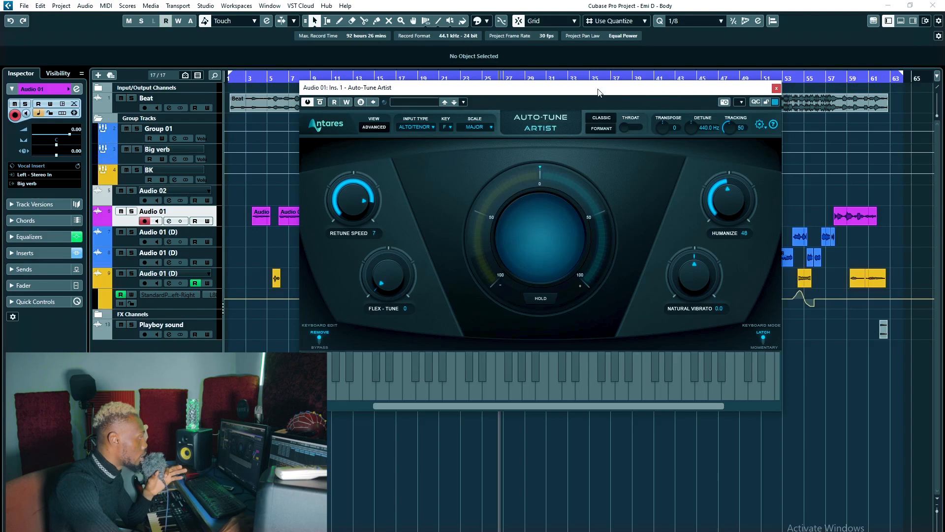
{"action": "left_click_drag", "start_coordinate": [599, 92], "coordinate": [612, 91]}
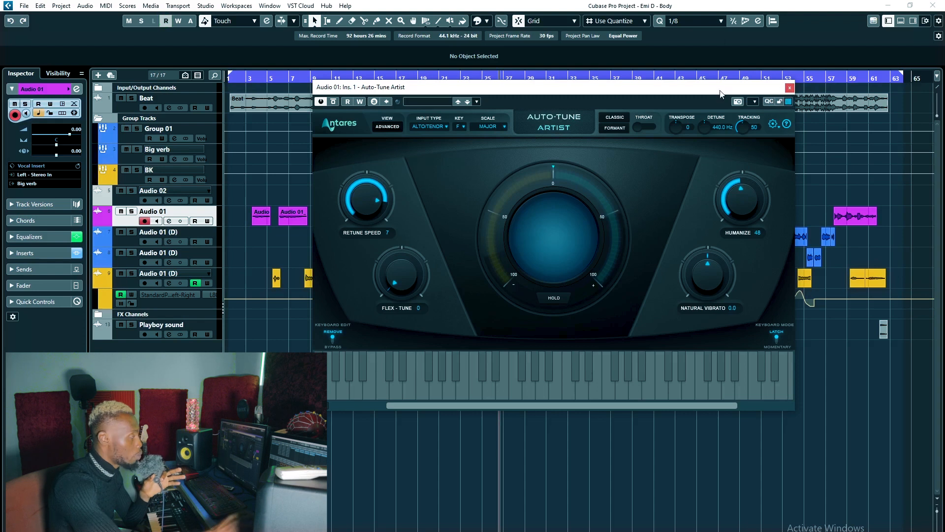
{"action": "left_click_drag", "start_coordinate": [704, 90], "coordinate": [944, 91]}
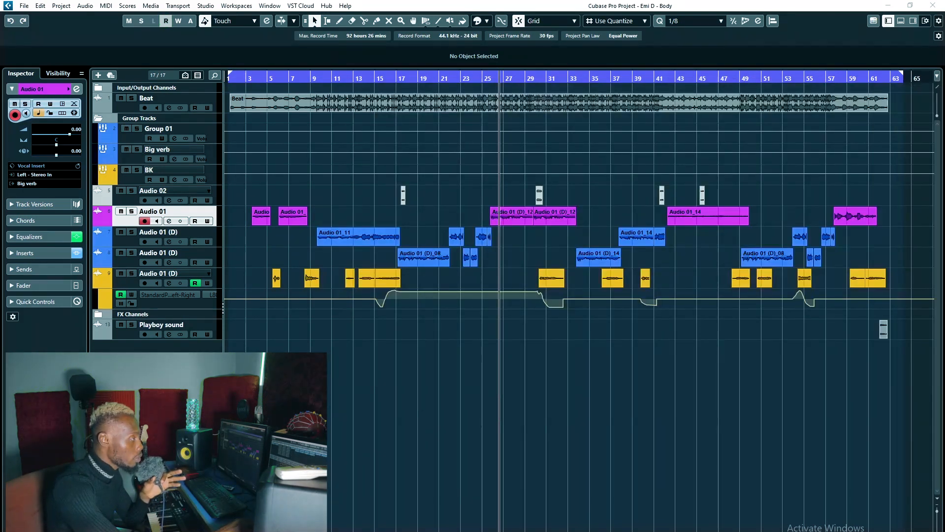
{"action": "left_click_drag", "start_coordinate": [942, 109], "coordinate": [635, 111]}
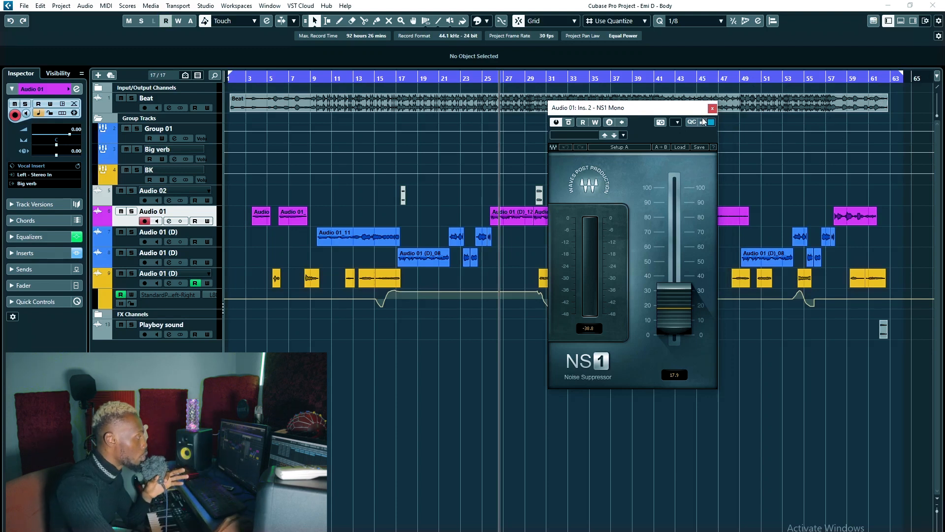
{"action": "left_click_drag", "start_coordinate": [682, 112], "coordinate": [687, 110]}
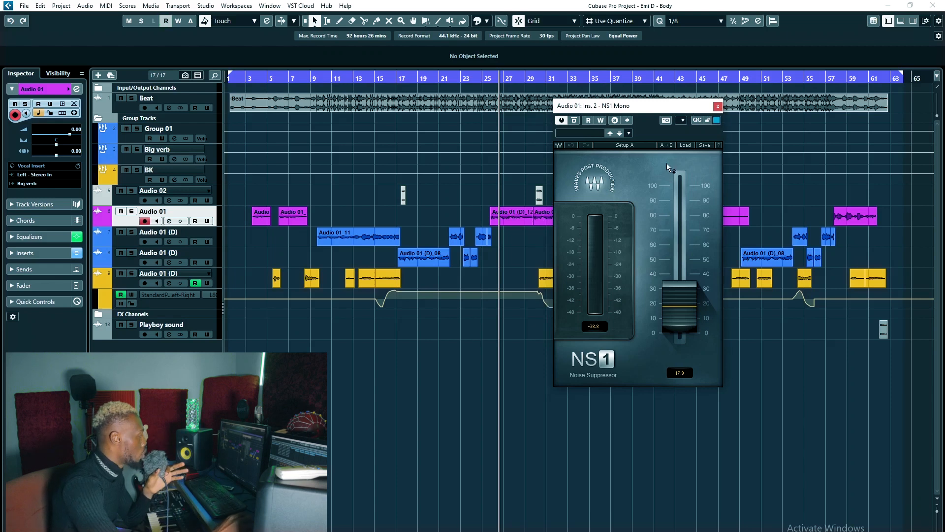
Solo the upper blue Audio 01 (D) track and play it back from about bar 10.
{"action": "key", "text": "Down"}
{"action": "key", "text": "s"}
{"action": "left_click_drag", "start_coordinate": [616, 113], "coordinate": [944, 114]}
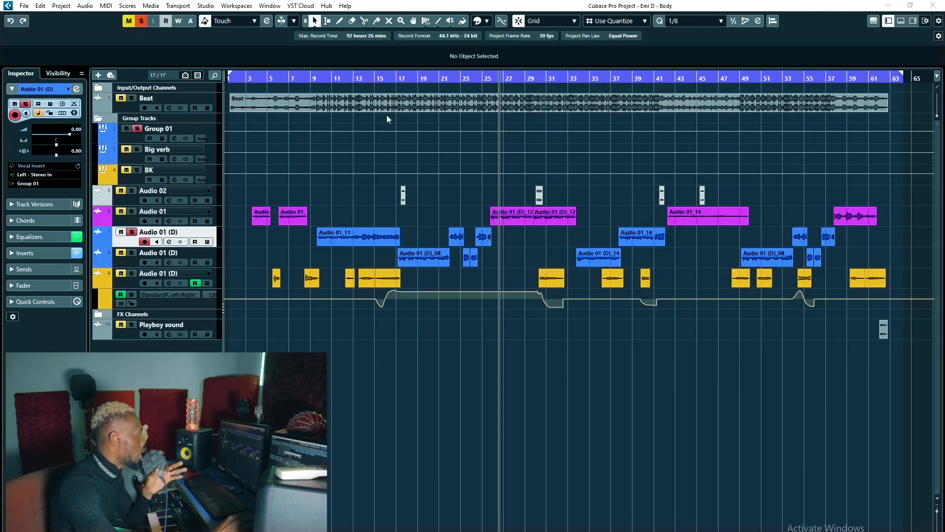
{"action": "left_click", "coordinate": [329, 78]}
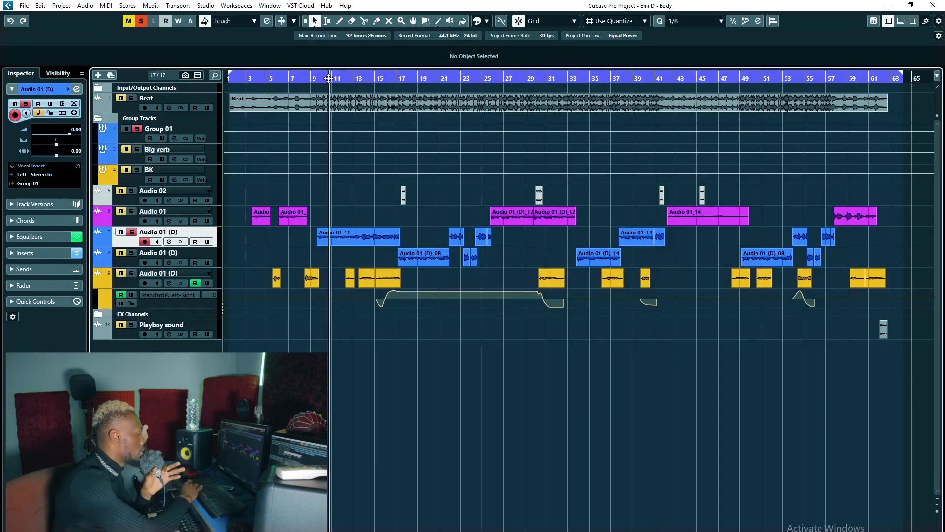
{"action": "key", "text": "space"}
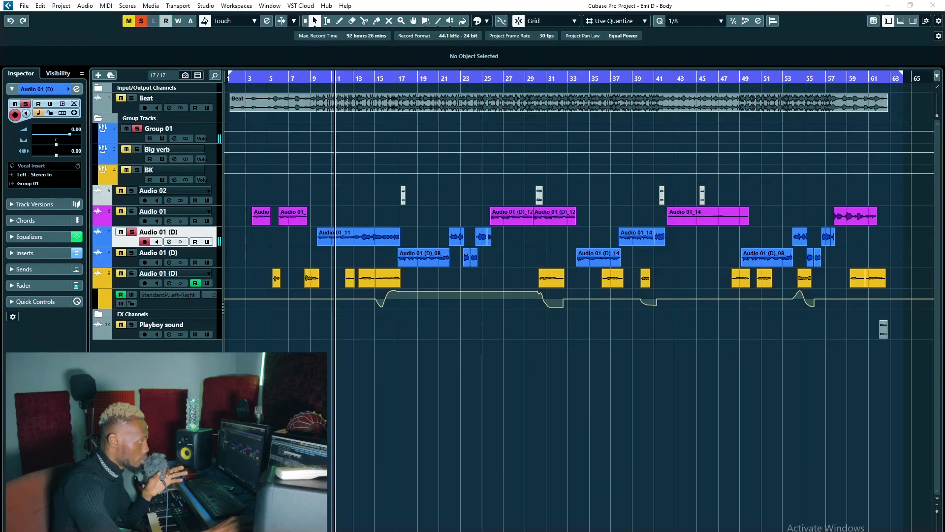
Compare the soloed vocal with NS1 Mono bypassed and active, then close the plug-in and unsolo the track.
{"action": "left_click_drag", "start_coordinate": [909, 120], "coordinate": [690, 135]}
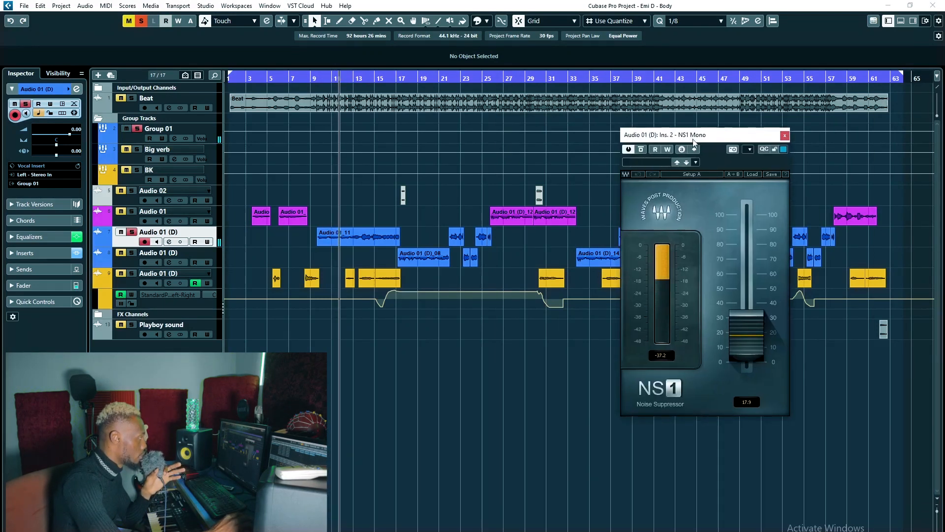
{"action": "left_click", "coordinate": [641, 153]}
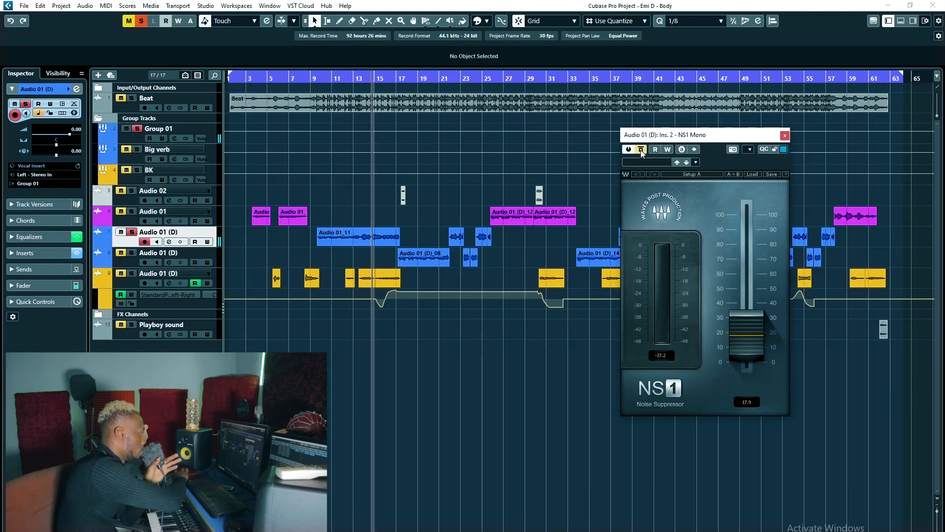
{"action": "key", "text": "space"}
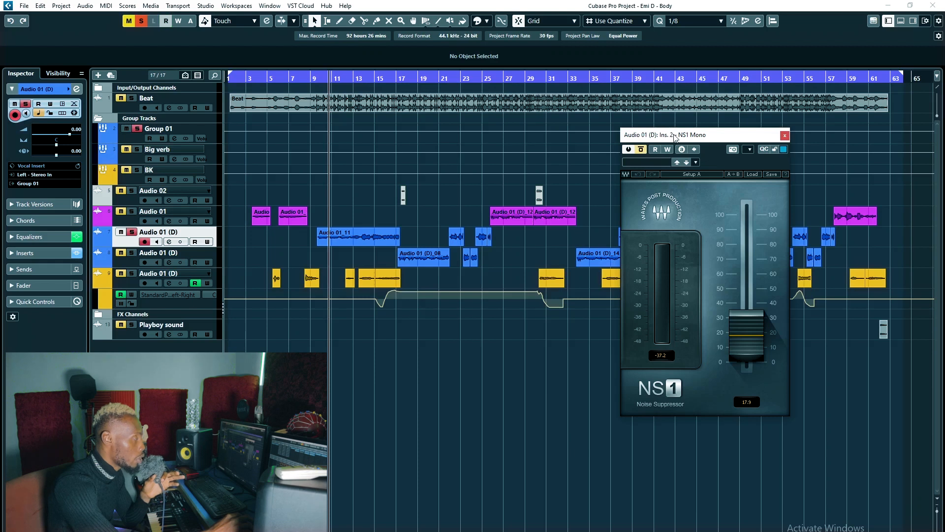
{"action": "left_click_drag", "start_coordinate": [675, 138], "coordinate": [680, 136]}
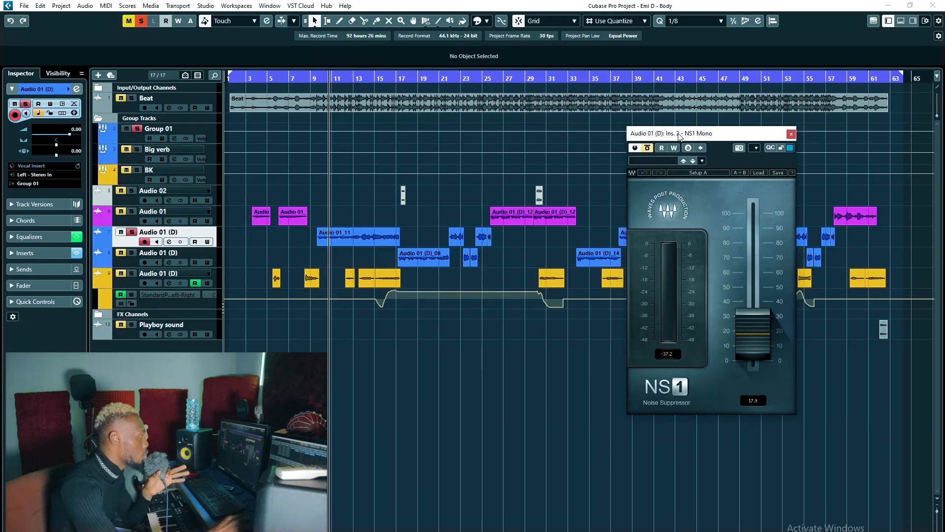
{"action": "key", "text": "space"}
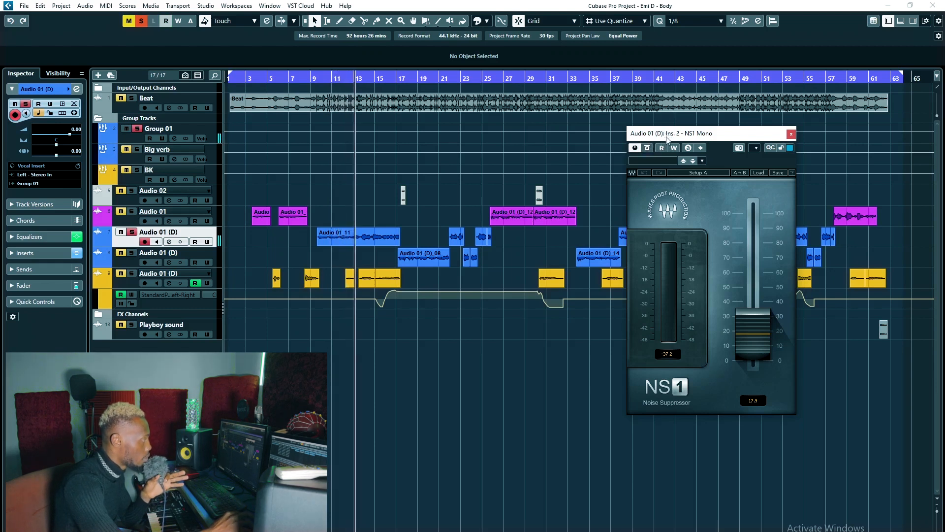
{"action": "key", "text": "space"}
{"action": "left_click", "coordinate": [791, 134]}
{"action": "key", "text": "s"}
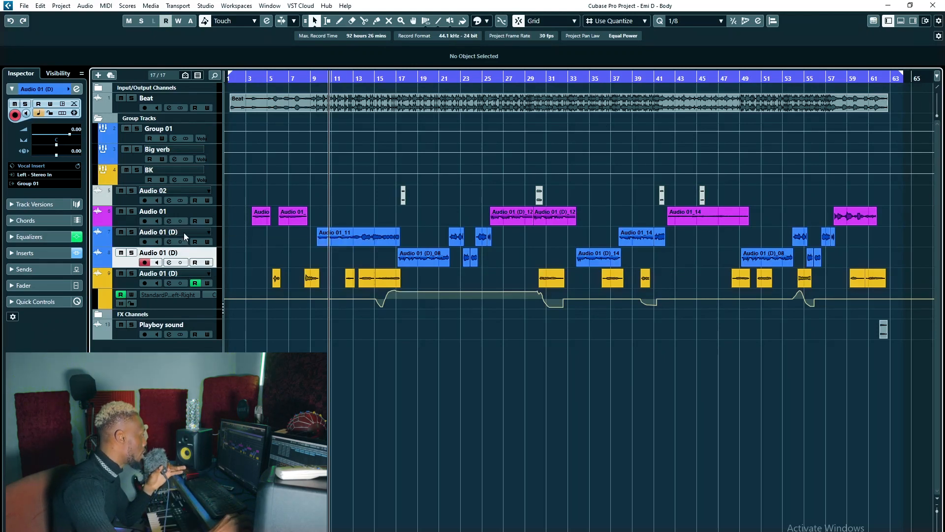
Select the Group 01 track, show its inserts and display the channels in the full-size MixConsole.
{"action": "left_click", "coordinate": [168, 254]}
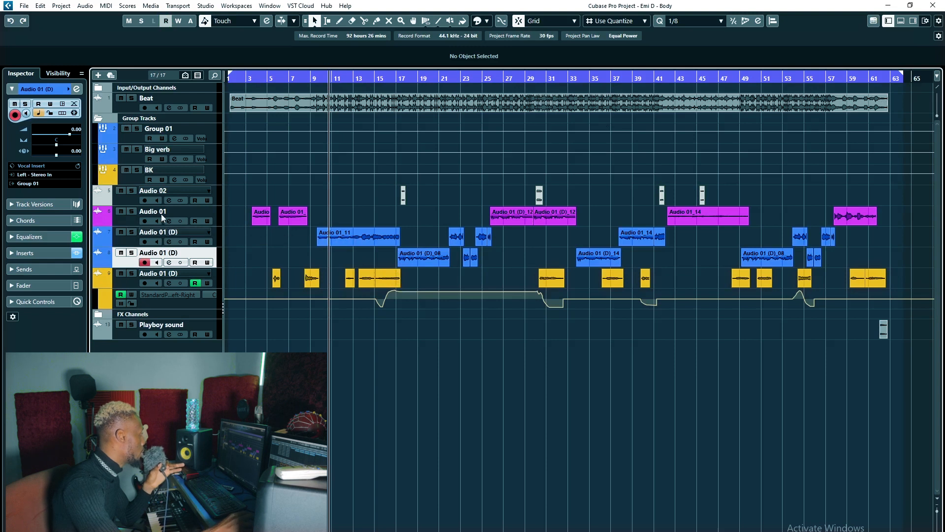
{"action": "left_click", "coordinate": [172, 128]}
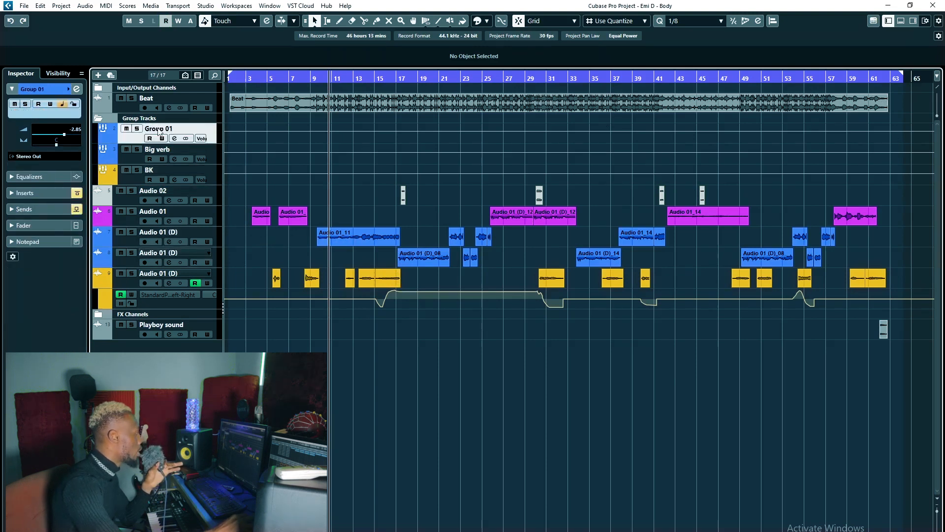
{"action": "left_click", "coordinate": [25, 192]}
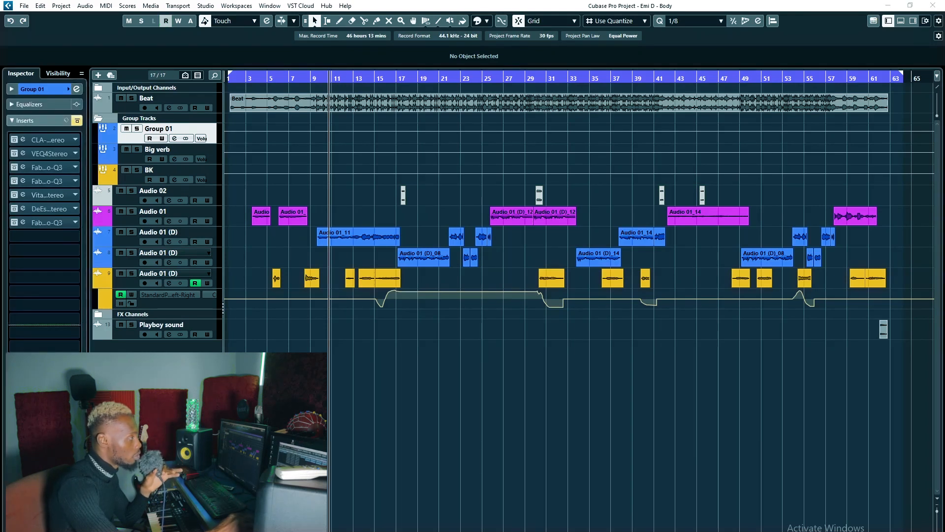
{"action": "key", "text": "F3"}
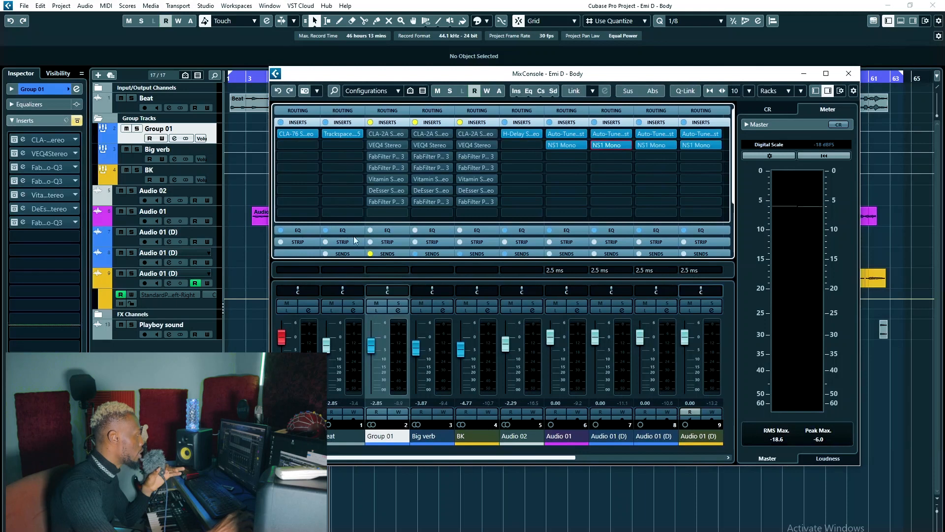
{"action": "left_click", "coordinate": [826, 73]}
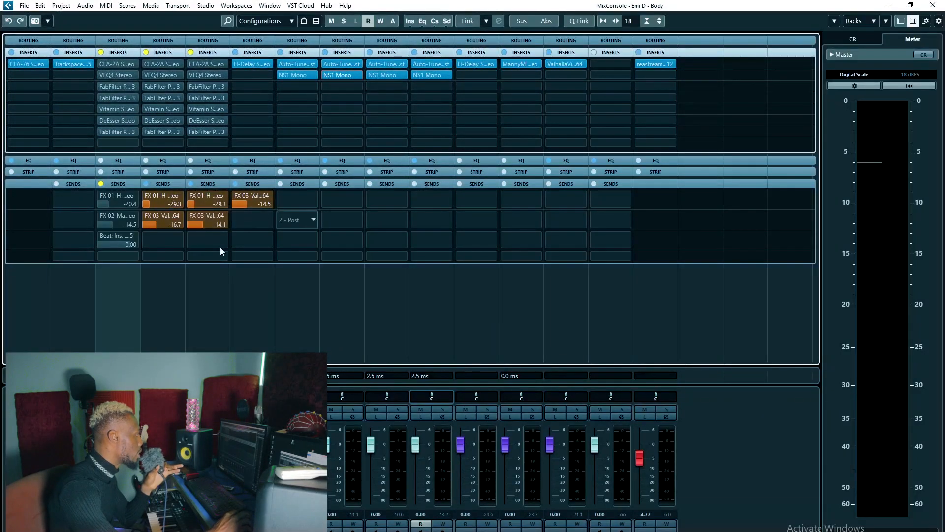
Close the MixConsole, then view the Trackspacer 2.5 insert of the Beat track over the project window and close it.
{"action": "left_click", "coordinate": [911, 6]}
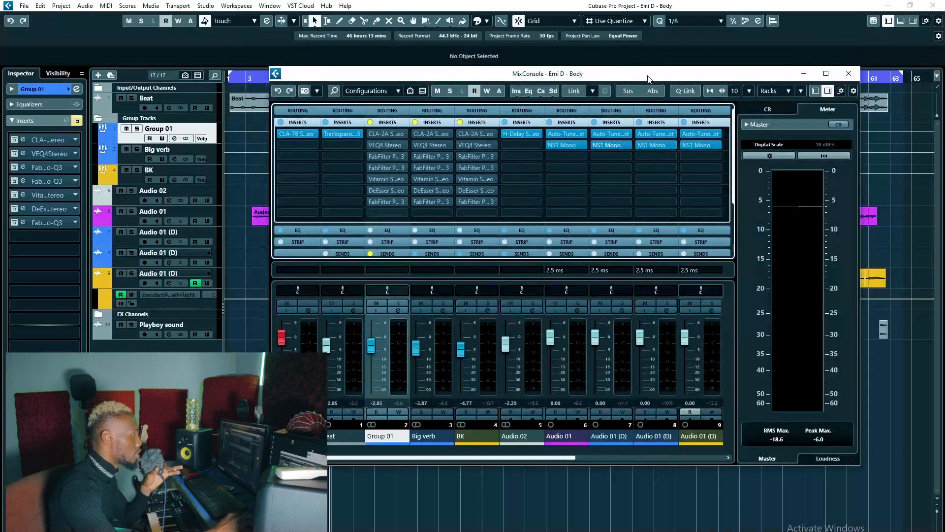
{"action": "key", "text": "F3"}
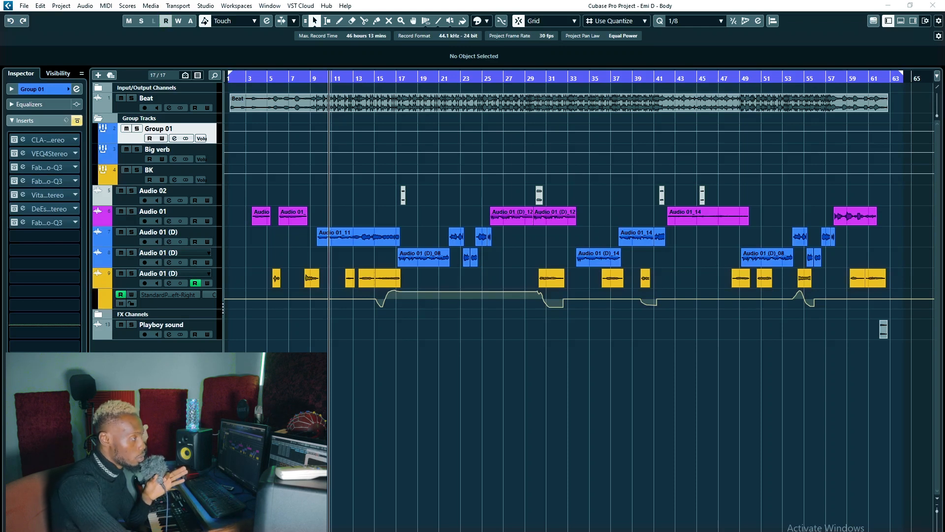
{"action": "left_click_drag", "start_coordinate": [944, 105], "coordinate": [558, 87]}
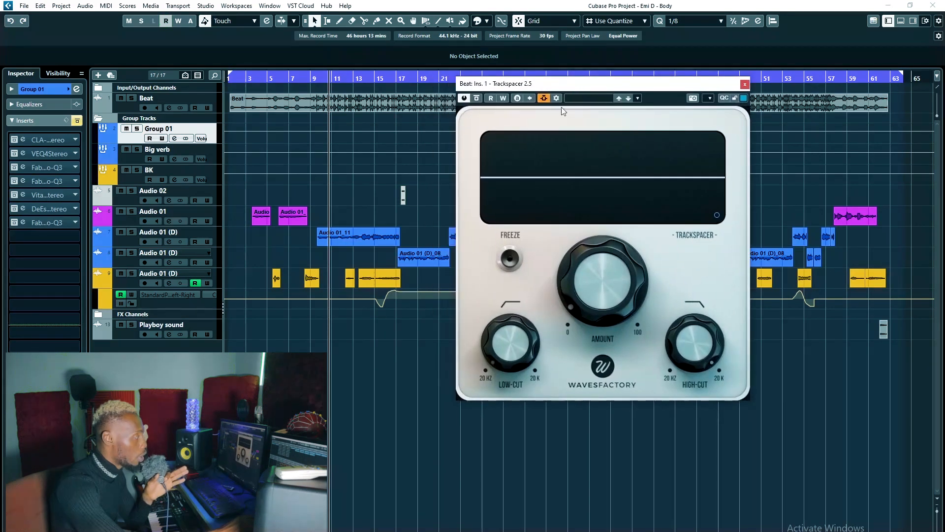
{"action": "left_click", "coordinate": [745, 85]}
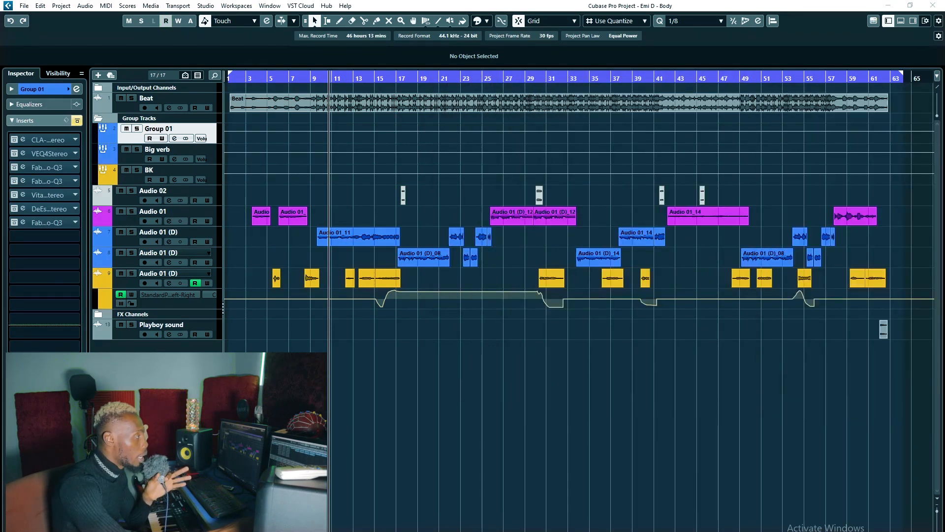
Activate the CLA-2A compressor insert on Group 01, audition it during playback from about bar 10 and close its window.
{"action": "left_click", "coordinate": [14, 140]}
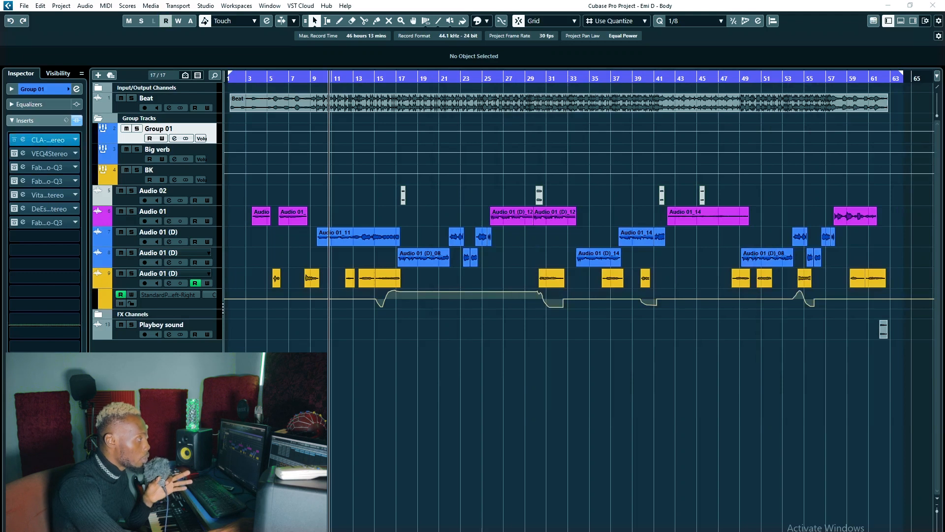
{"action": "left_click_drag", "start_coordinate": [629, 173], "coordinate": [565, 178]}
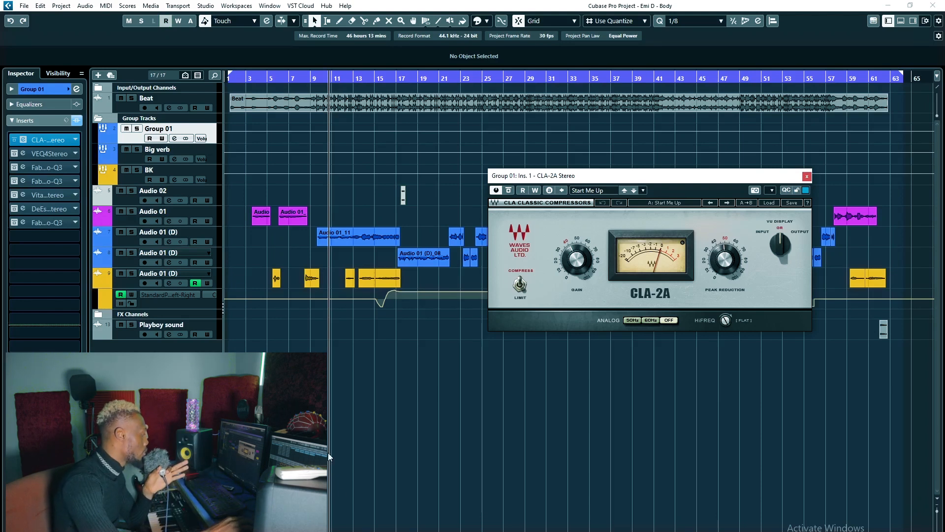
{"action": "left_click", "coordinate": [670, 159]}
{"action": "key", "text": "space"}
{"action": "left_click_drag", "start_coordinate": [656, 181], "coordinate": [659, 180]}
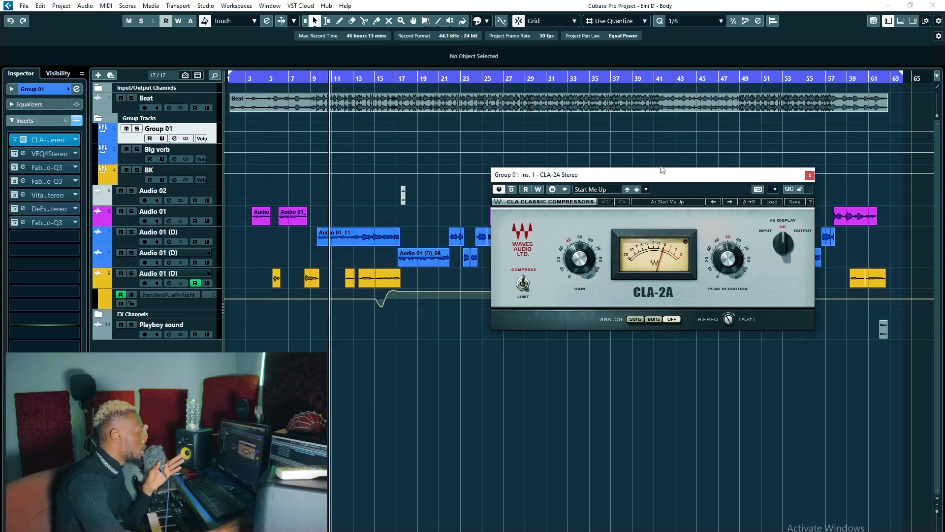
{"action": "left_click_drag", "start_coordinate": [648, 174], "coordinate": [651, 173]}
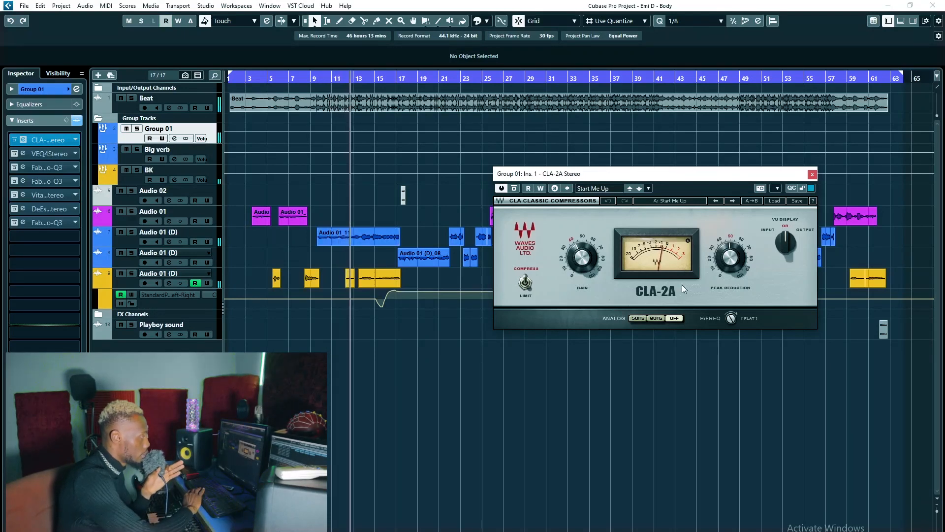
{"action": "key", "text": "space"}
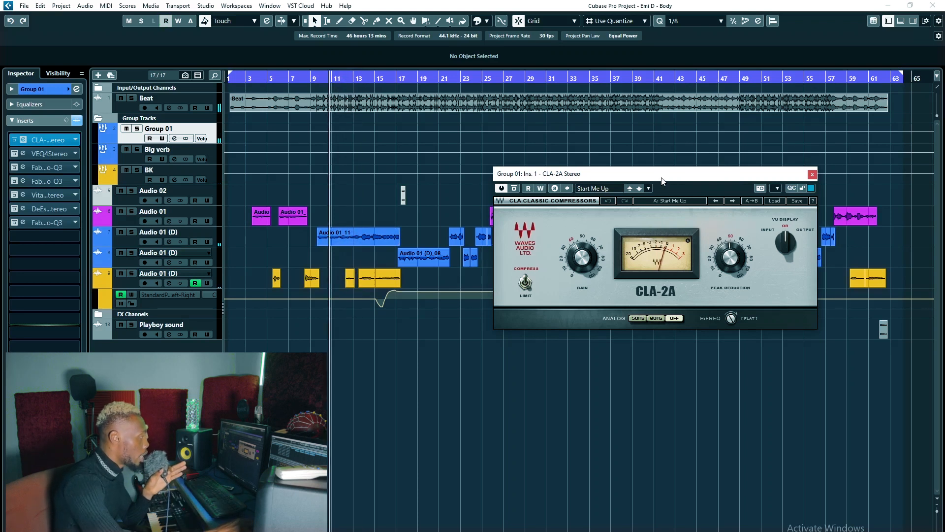
{"action": "left_click_drag", "start_coordinate": [663, 182], "coordinate": [681, 181]}
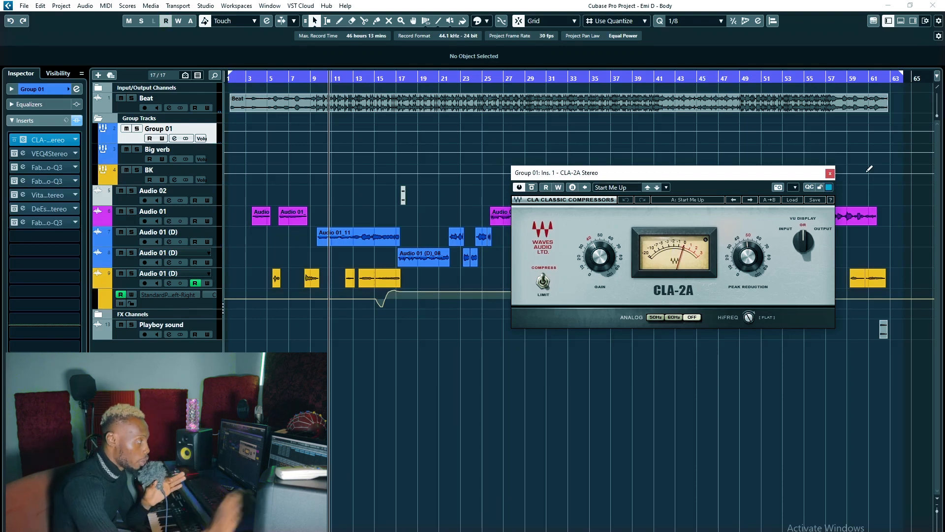
{"action": "left_click_drag", "start_coordinate": [695, 179], "coordinate": [688, 191]}
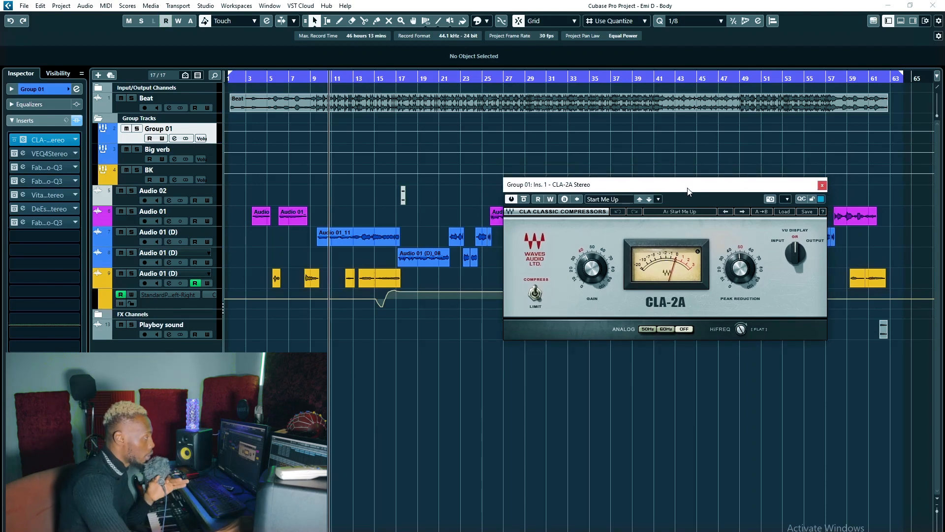
{"action": "left_click", "coordinate": [822, 185]}
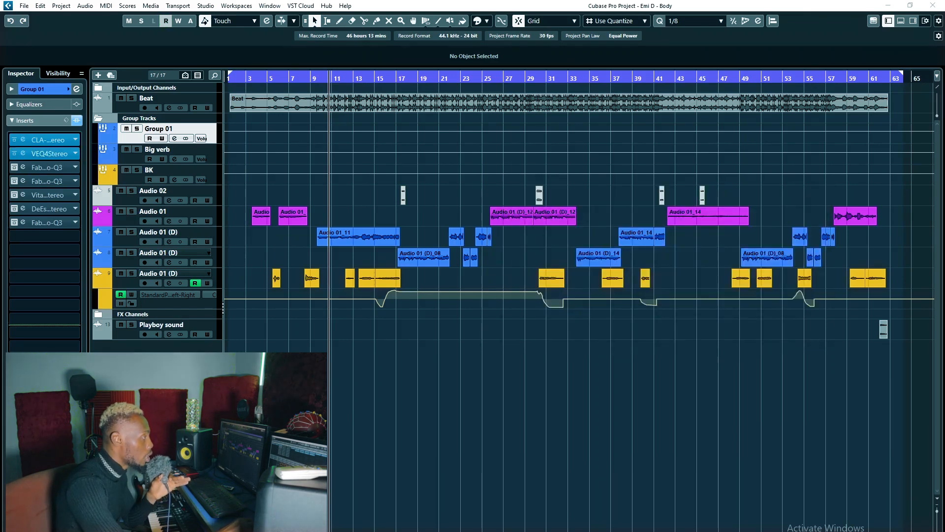
Activate the VEQ4 Stereo insert on Group 01, examine its EQ controls and toggle its analog option.
{"action": "left_click", "coordinate": [23, 153]}
{"action": "left_click_drag", "start_coordinate": [670, 151], "coordinate": [535, 239]}
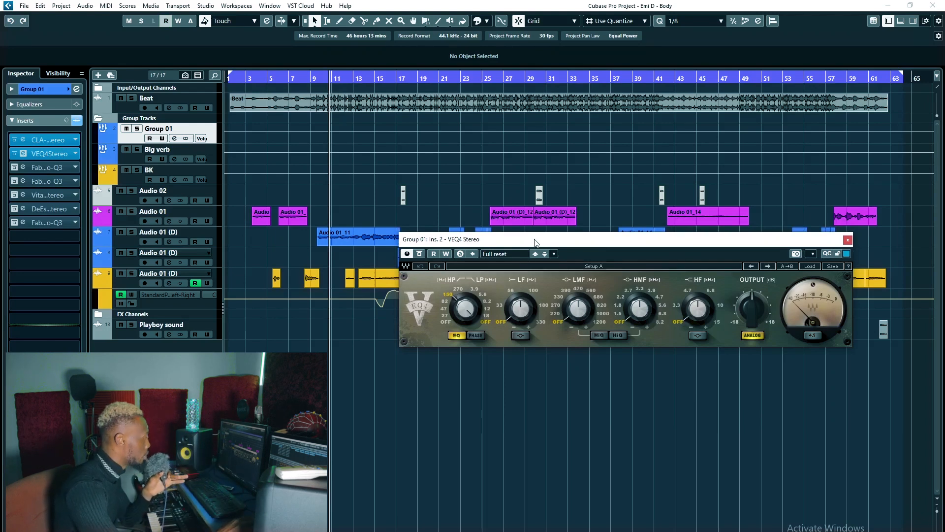
{"action": "left_click_drag", "start_coordinate": [549, 243], "coordinate": [561, 245]}
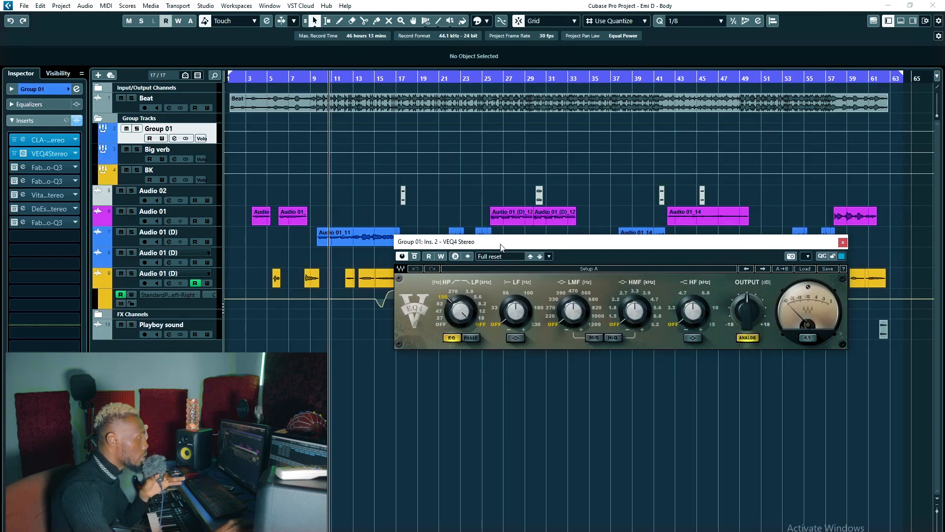
{"action": "left_click_drag", "start_coordinate": [500, 248], "coordinate": [511, 244]}
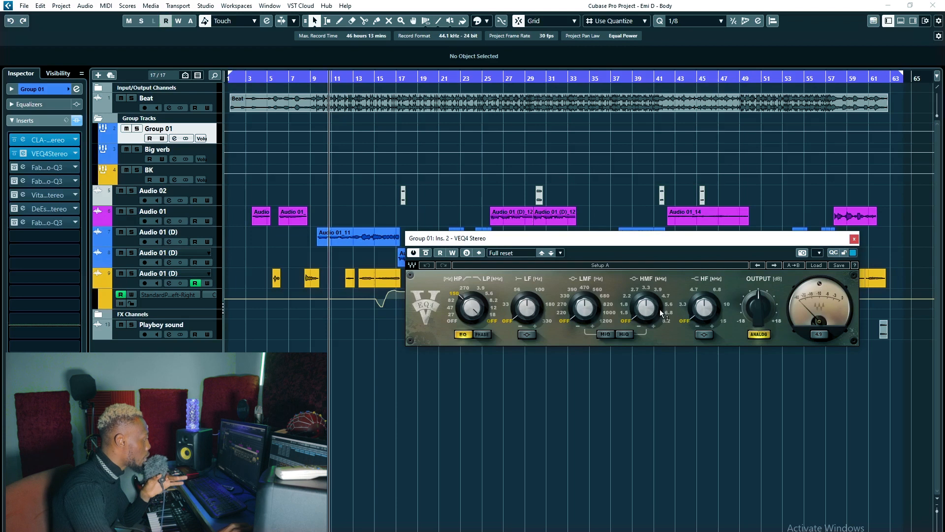
{"action": "left_click_drag", "start_coordinate": [730, 240], "coordinate": [736, 247]}
{"action": "left_click", "coordinate": [764, 341]}
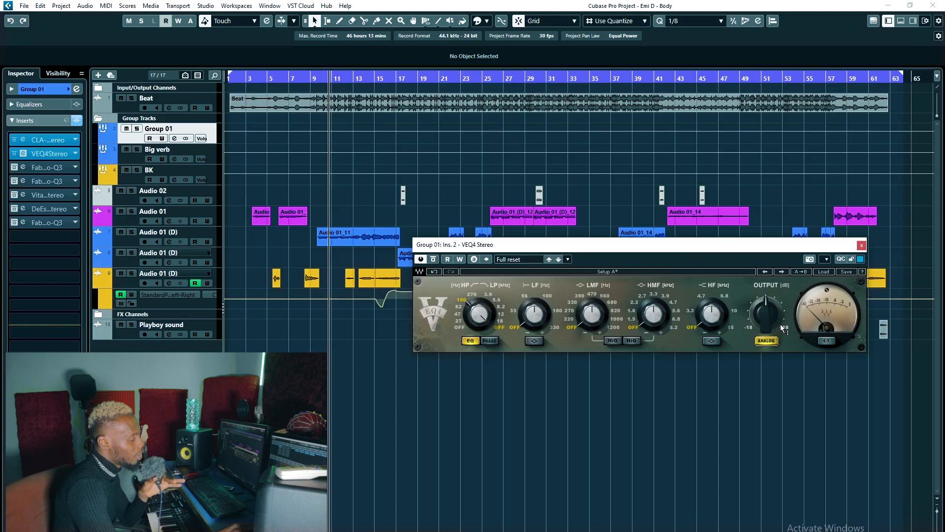
Reopen the CLA-2A next to the VEQ4 Stereo to view both together, then close the plug-in windows.
{"action": "mouse_move", "coordinate": [773, 320]}
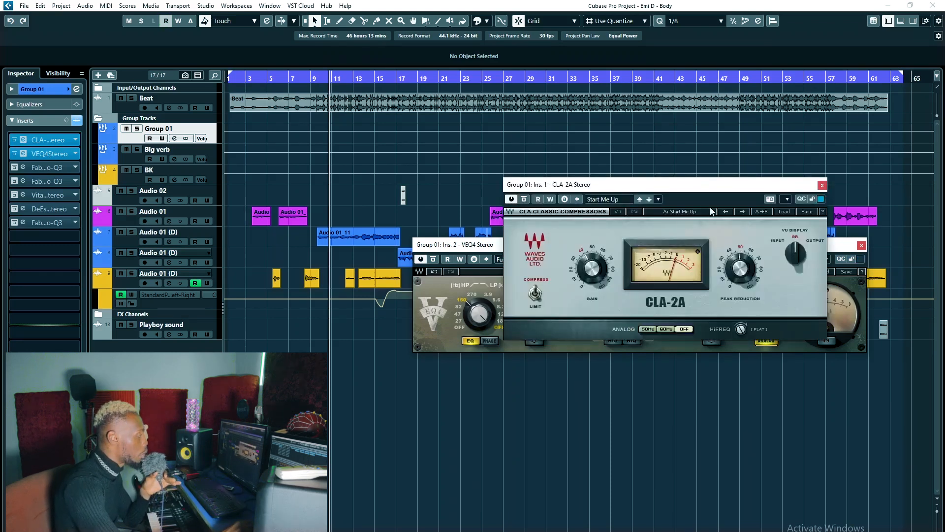
{"action": "left_click_drag", "start_coordinate": [709, 189], "coordinate": [670, 179]}
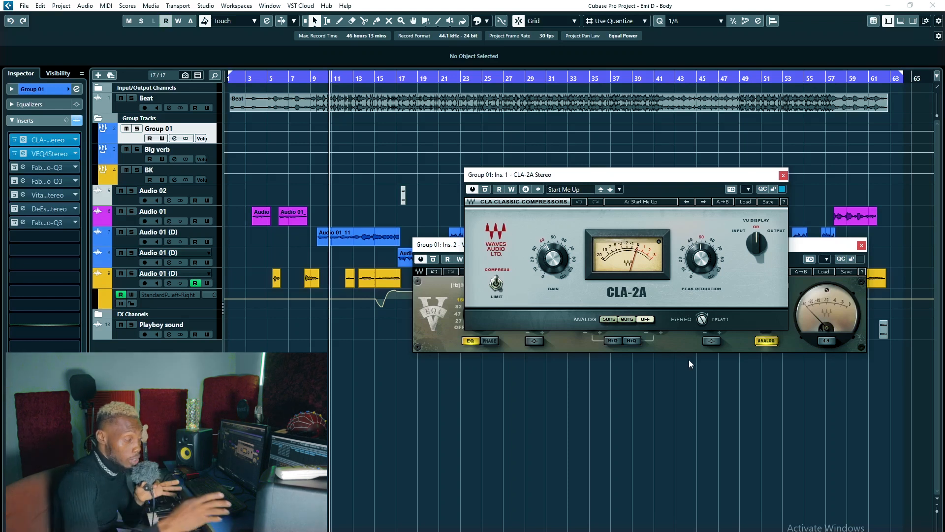
{"action": "left_click", "coordinate": [782, 175]}
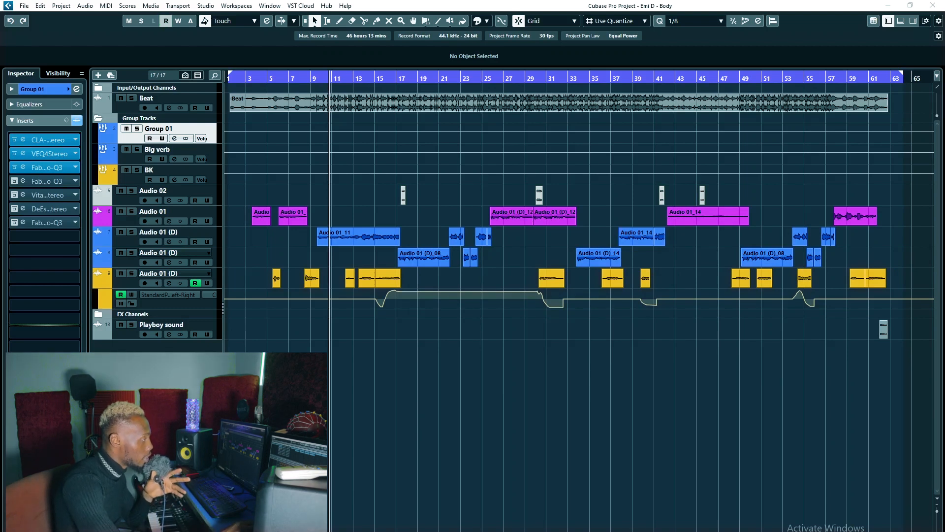
Activate the FabFilter Pro-Q 3 in insert slot 3 of Group 01 and inspect its 317.44 Hz cut.
{"action": "left_click", "coordinate": [23, 167]}
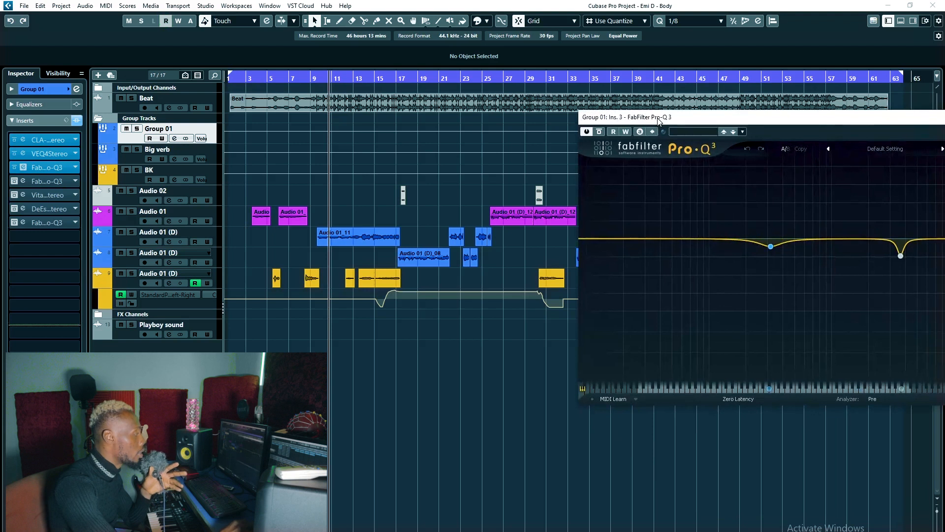
{"action": "left_click_drag", "start_coordinate": [659, 120], "coordinate": [435, 120]}
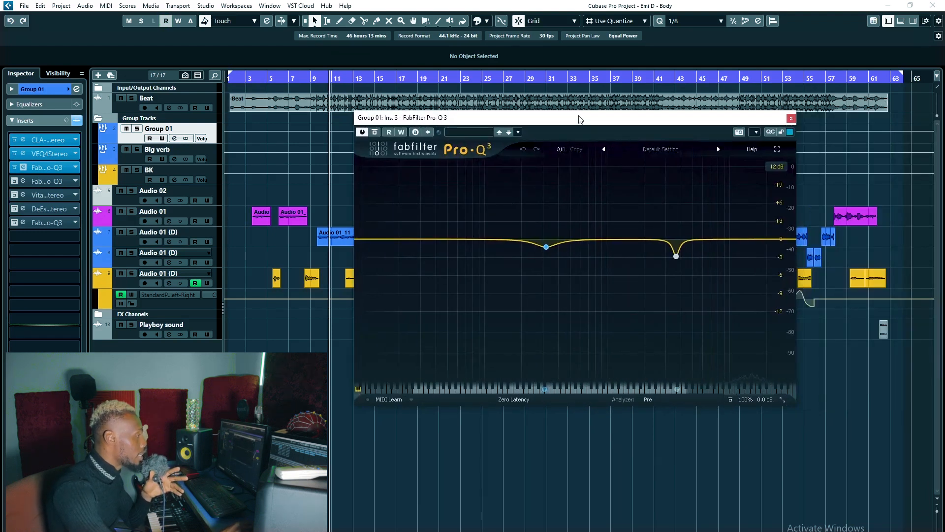
{"action": "left_click_drag", "start_coordinate": [581, 119], "coordinate": [580, 123]}
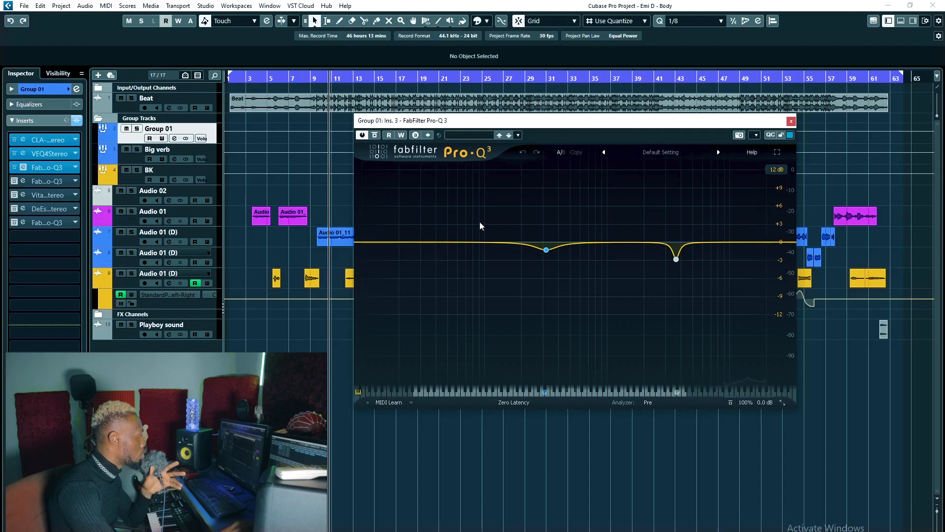
{"action": "left_click_drag", "start_coordinate": [545, 252], "coordinate": [563, 264]}
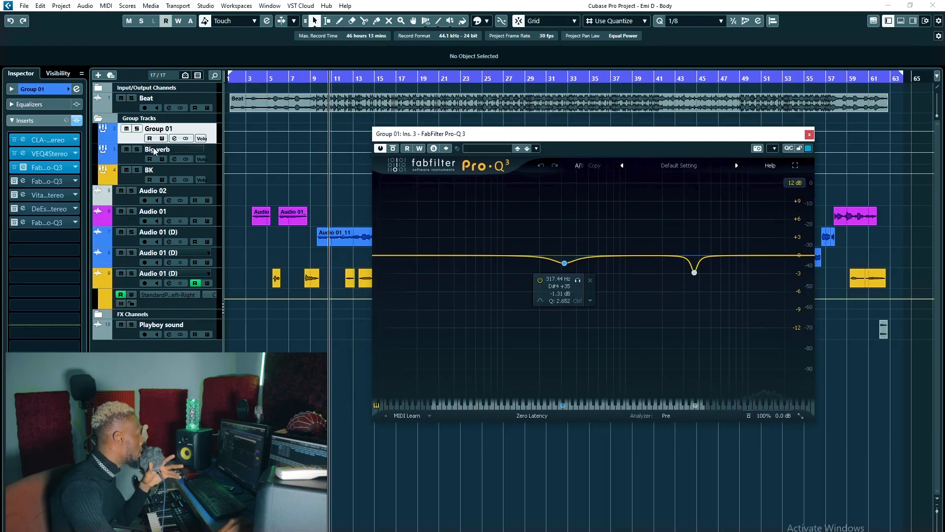
Solo Group 01 and audition the Pro-Q 3's 317.44 Hz band in isolation during playback.
{"action": "key", "text": "s"}
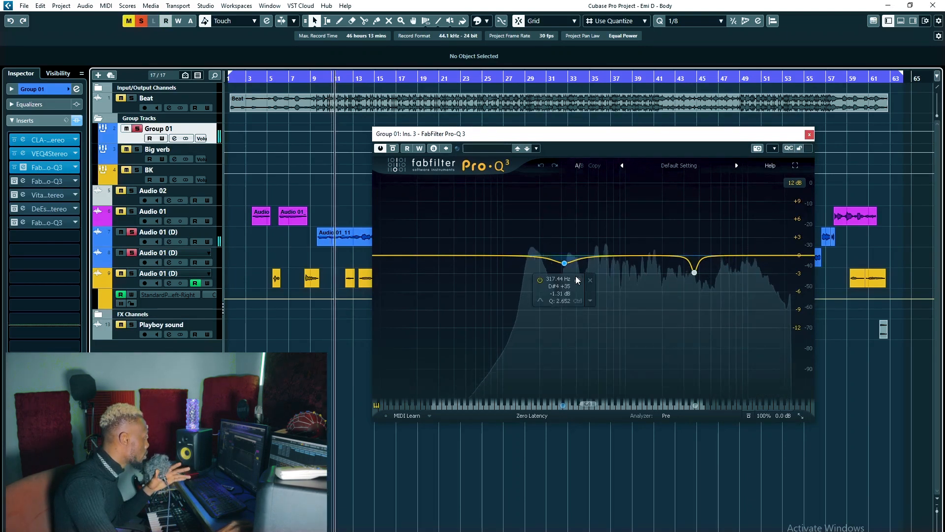
{"action": "left_click", "coordinate": [577, 280]}
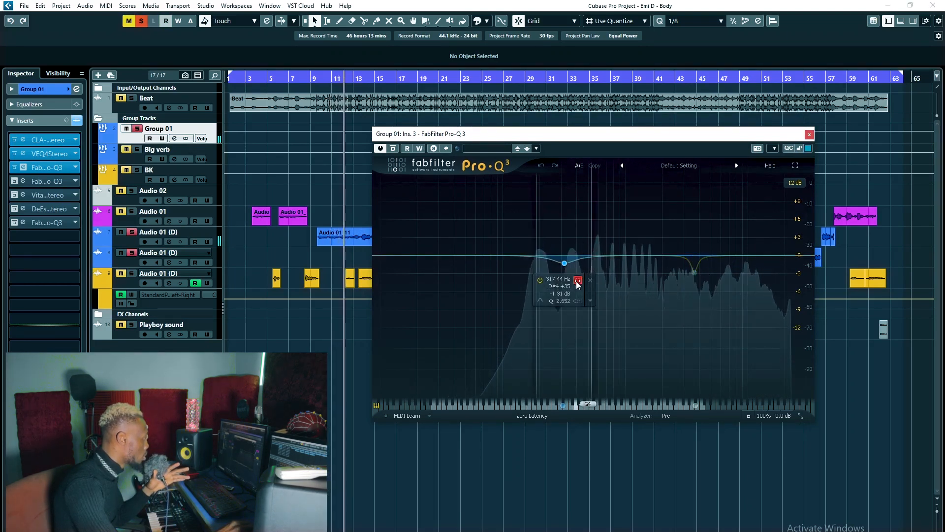
{"action": "left_click", "coordinate": [578, 281]}
{"action": "key", "text": "space"}
Audition the Pro-Q 3's 3644.7 Hz band in isolation during playback, then close the plug-in.
{"action": "mouse_move", "coordinate": [695, 275]}
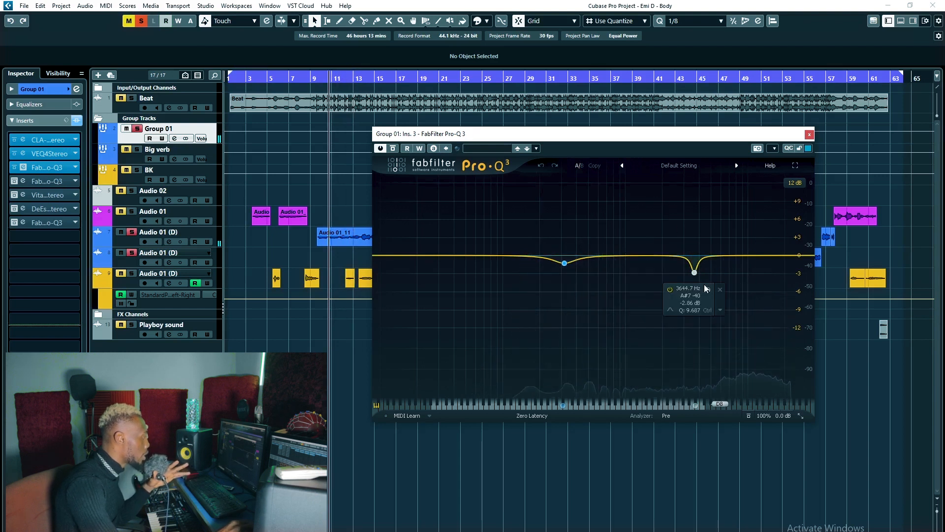
{"action": "left_click", "coordinate": [708, 289]}
{"action": "key", "text": "space"}
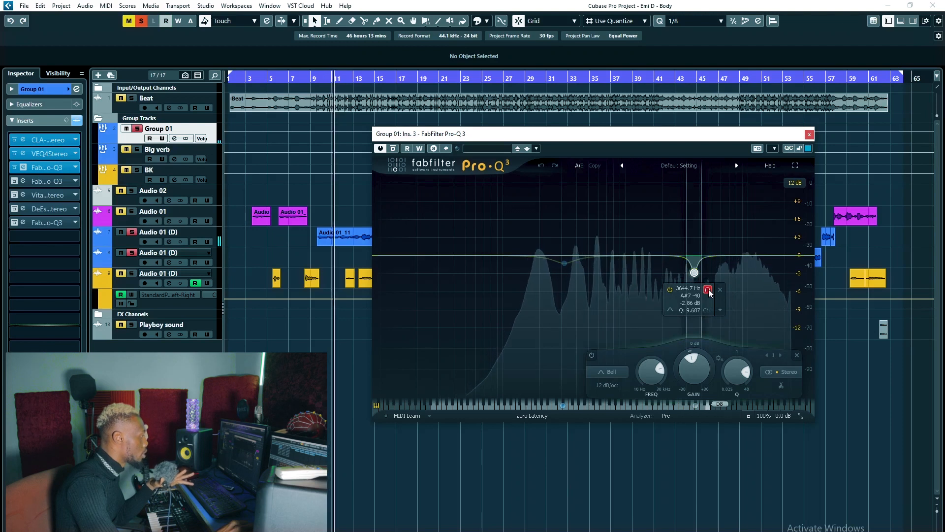
{"action": "left_click", "coordinate": [708, 289]}
{"action": "key", "text": "space"}
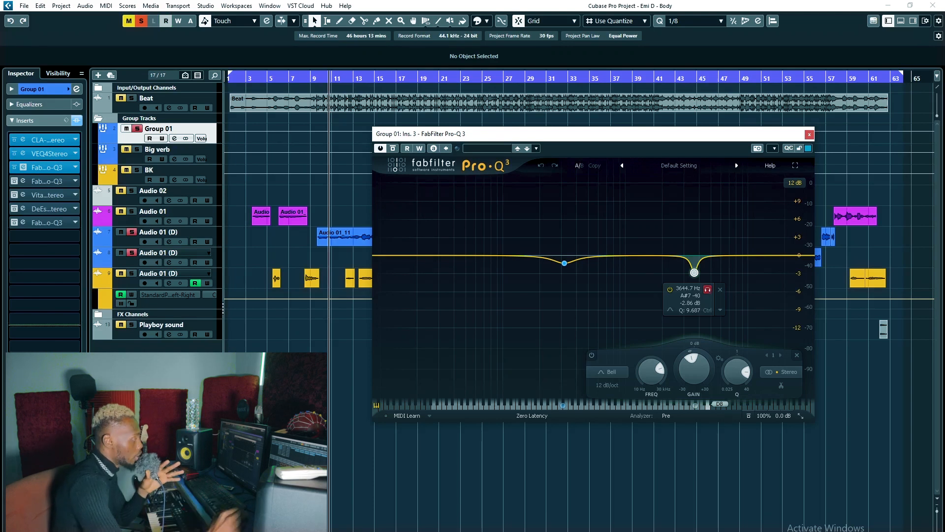
{"action": "left_click", "coordinate": [809, 135]}
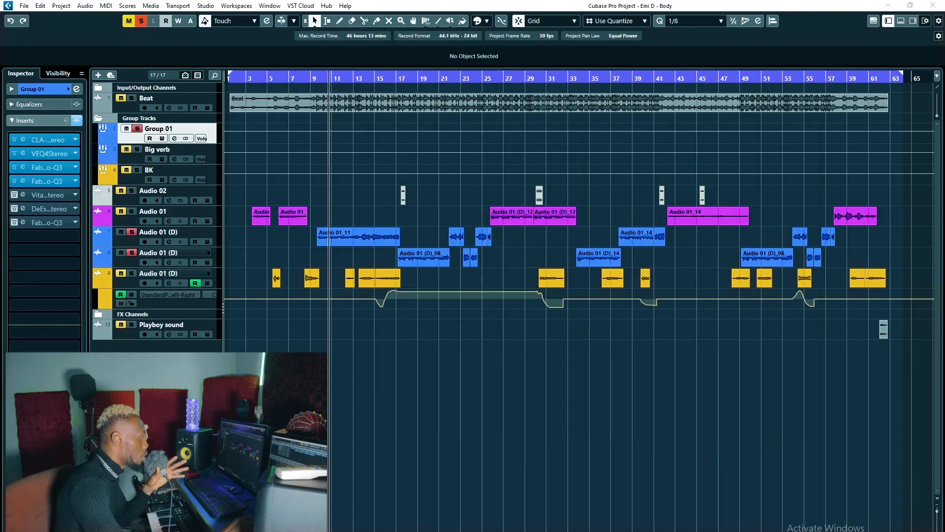
Activate the FabFilter Pro-Q 3 in insert slot 4 of Group 01 and inspect its 6897.8 Hz cut.
{"action": "left_click_drag", "start_coordinate": [639, 201], "coordinate": [534, 188]}
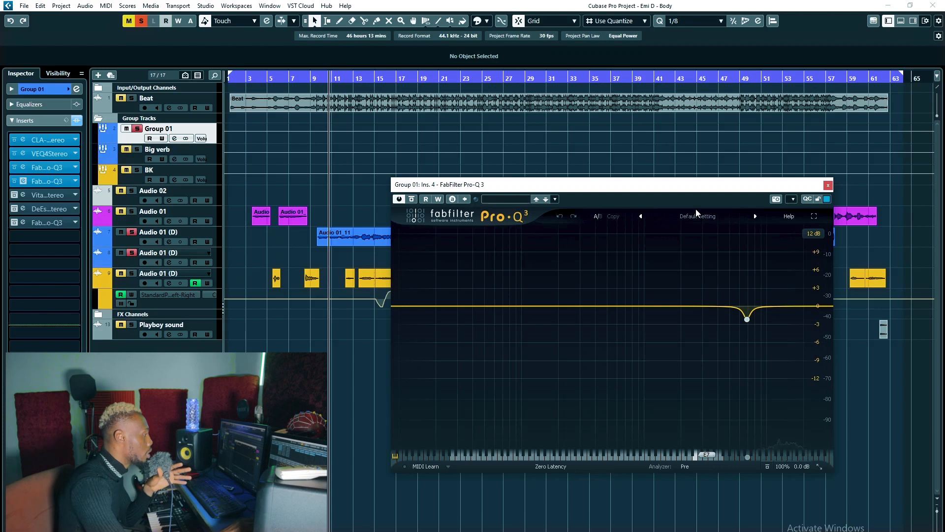
{"action": "left_click_drag", "start_coordinate": [574, 190], "coordinate": [594, 183]}
{"action": "mouse_move", "coordinate": [772, 321]}
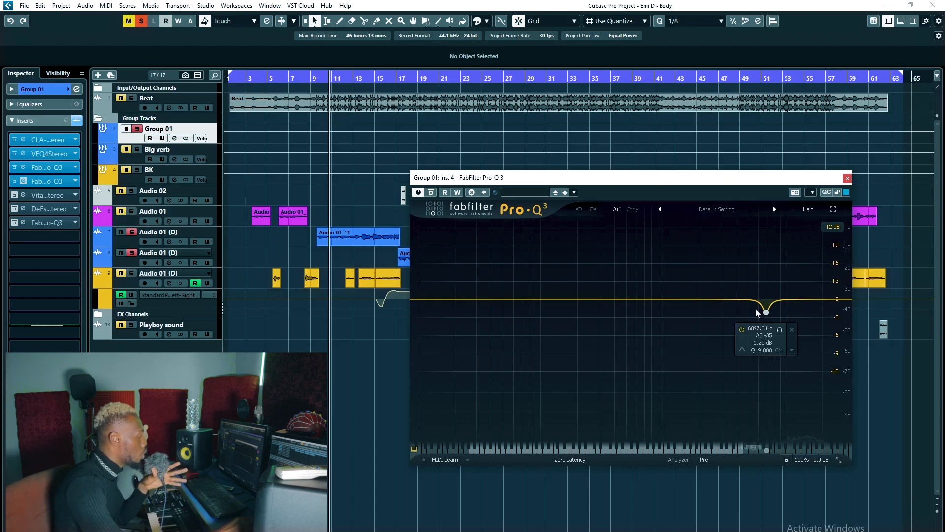
{"action": "left_click_drag", "start_coordinate": [714, 177], "coordinate": [705, 172]}
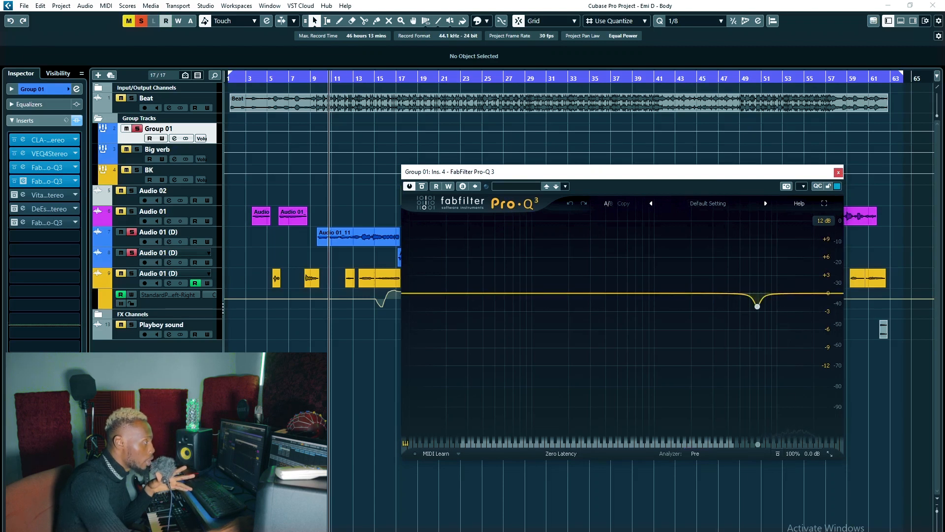
Reopen the VEQ4 Stereo, place it above the Pro-Q 3 and switch its analog option off and on to compare.
{"action": "left_click", "coordinate": [23, 154]}
{"action": "left_click_drag", "start_coordinate": [666, 244], "coordinate": [618, 67]}
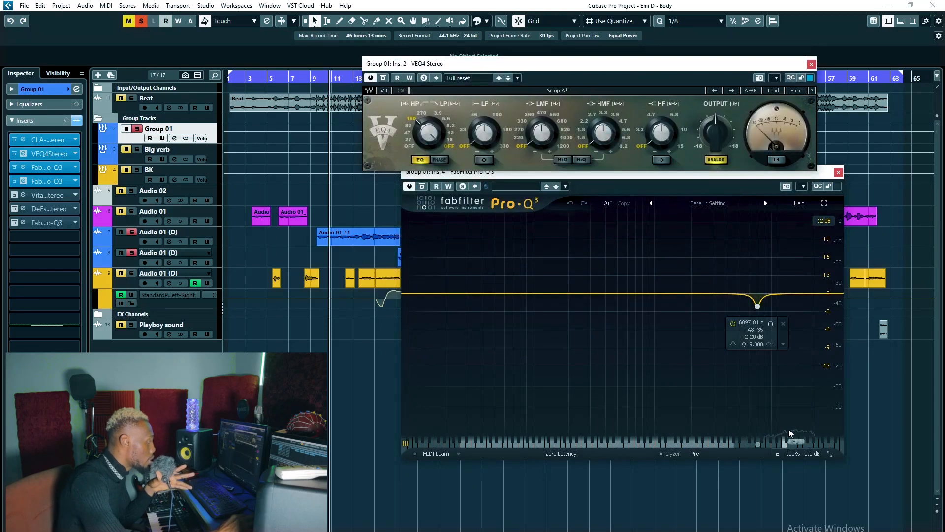
{"action": "left_click", "coordinate": [716, 160]}
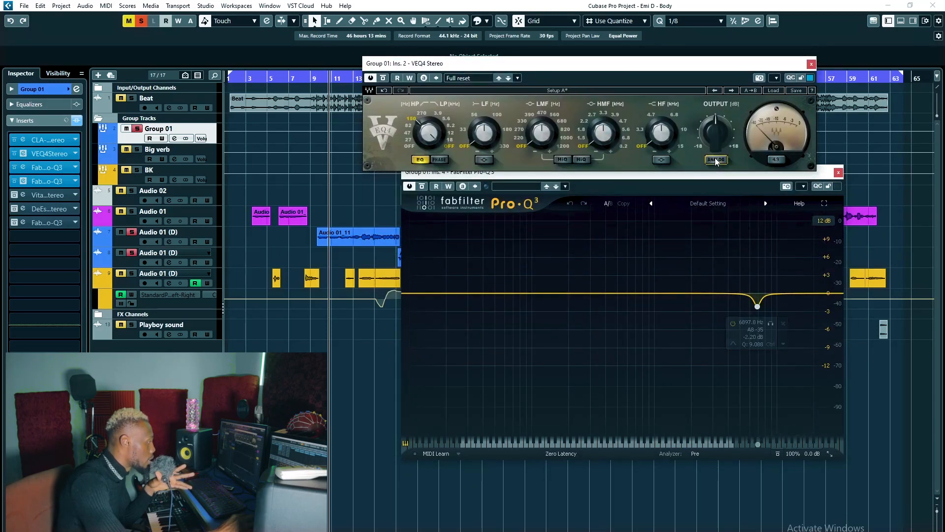
{"action": "left_click", "coordinate": [716, 161]}
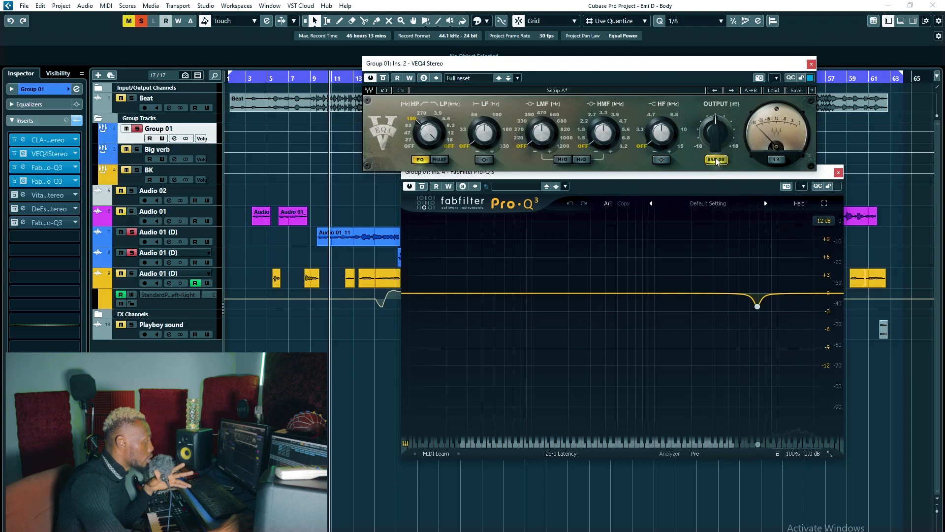
Close the VEQ4 Stereo, audition the slot 4 Pro-Q 3's 6897.8 Hz band in isolation during playback, and close it.
{"action": "left_click", "coordinate": [811, 64]}
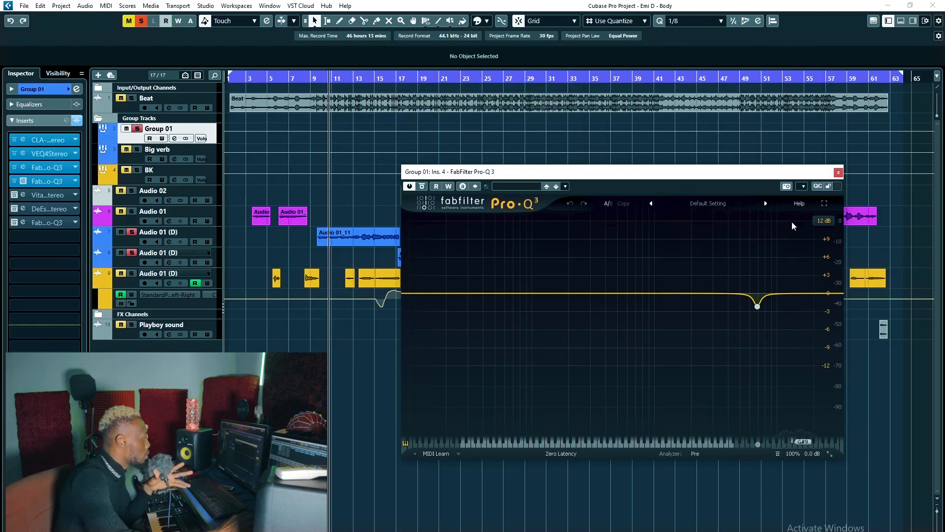
{"action": "left_click_drag", "start_coordinate": [748, 171], "coordinate": [743, 174]}
{"action": "left_click", "coordinate": [765, 327]}
{"action": "key", "text": "space"}
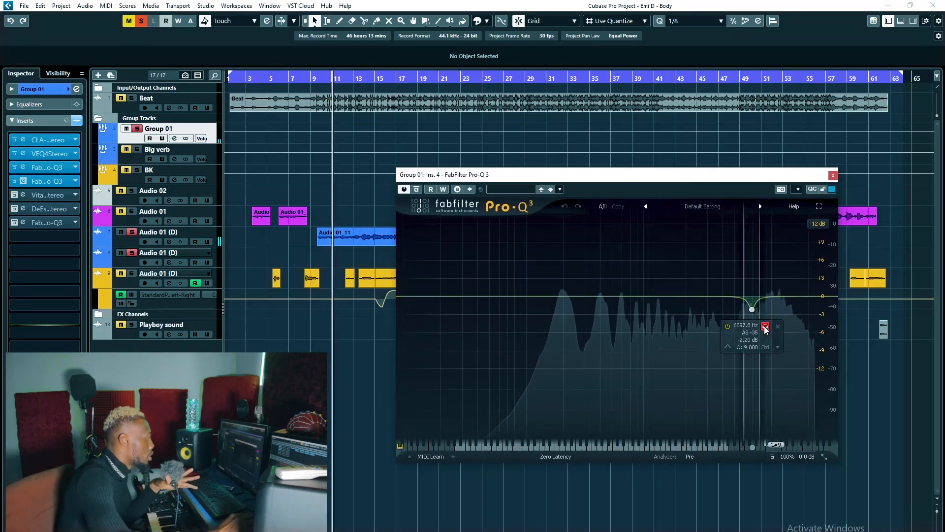
{"action": "key", "text": "space"}
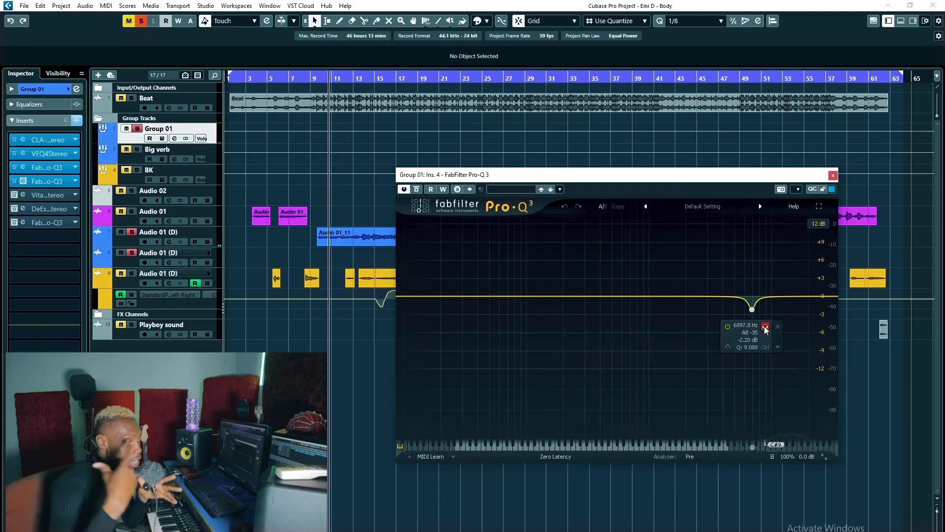
{"action": "left_click", "coordinate": [764, 328]}
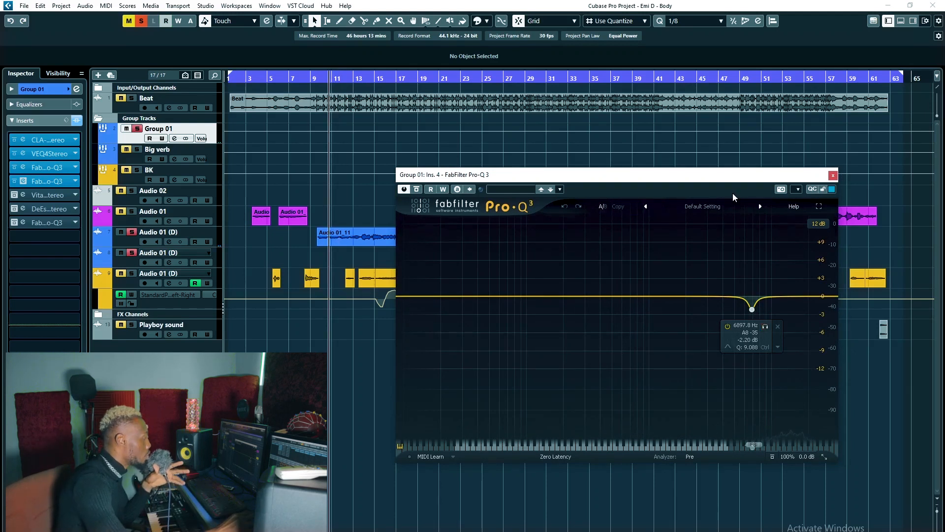
{"action": "left_click", "coordinate": [833, 175]}
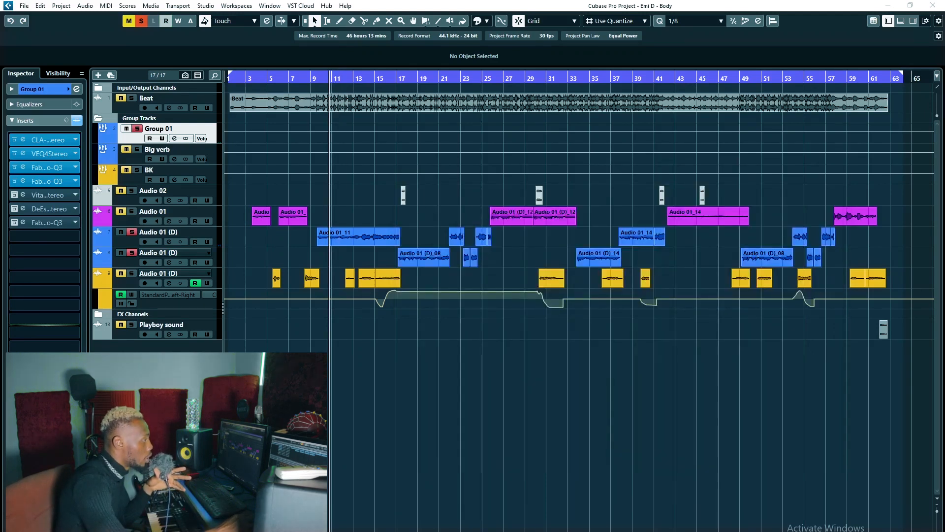
Activate the Vitamin Stereo in insert slot 5 of Group 01, inspect its settings and close it.
{"action": "left_click", "coordinate": [23, 194]}
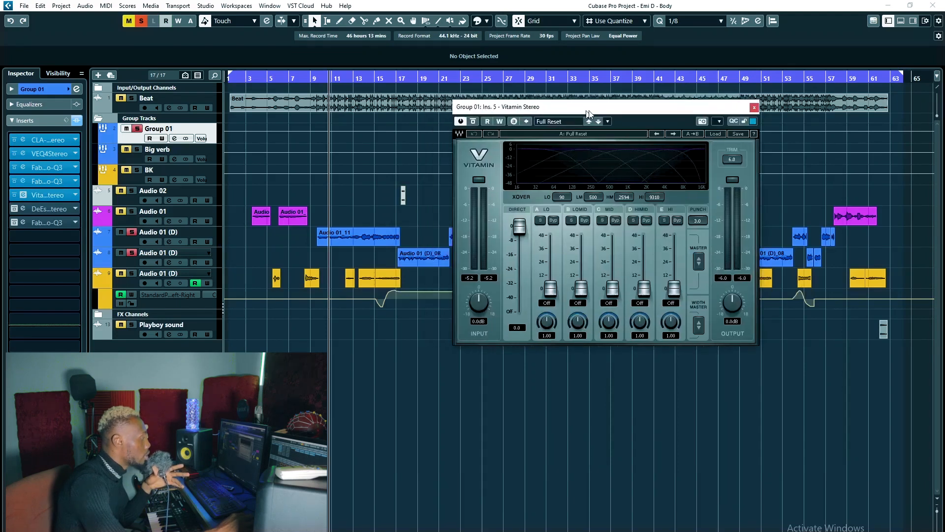
{"action": "left_click_drag", "start_coordinate": [620, 108], "coordinate": [619, 121]}
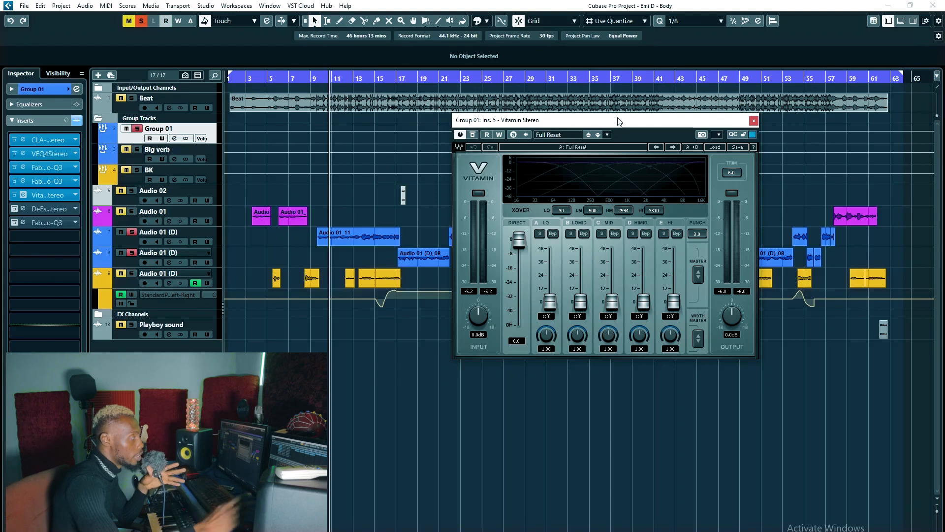
{"action": "left_click", "coordinate": [753, 121]}
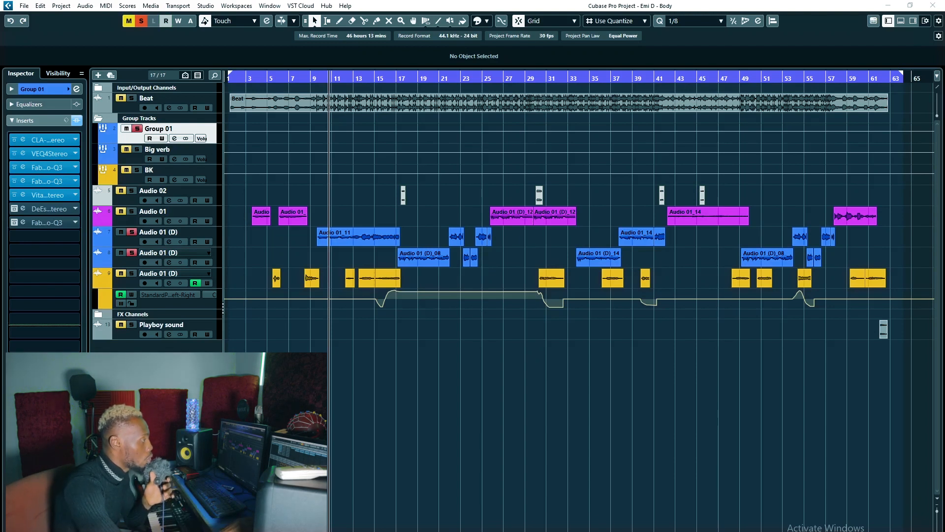
Activate the DeEsser Stereo in insert slot 6 of Group 01 and watch it work during playback.
{"action": "left_click", "coordinate": [24, 209]}
{"action": "left_click", "coordinate": [15, 209]}
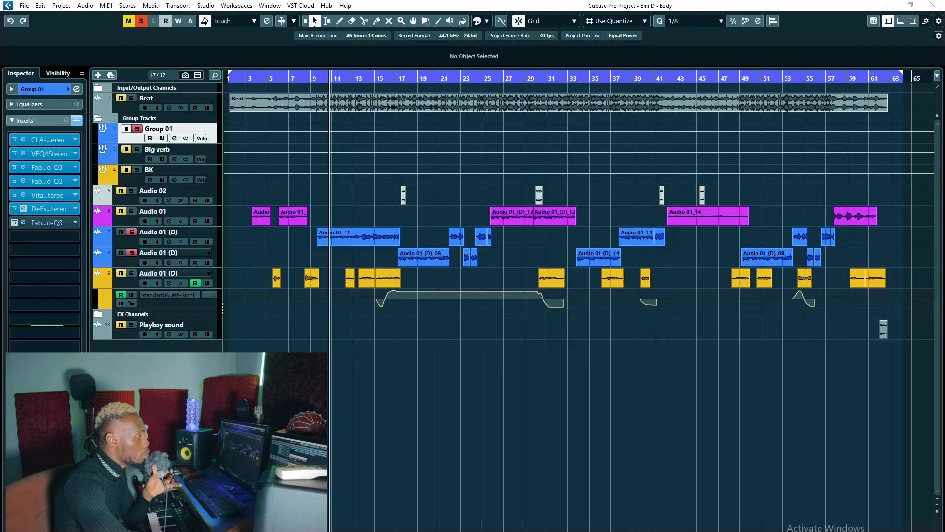
{"action": "left_click_drag", "start_coordinate": [944, 93], "coordinate": [623, 138]}
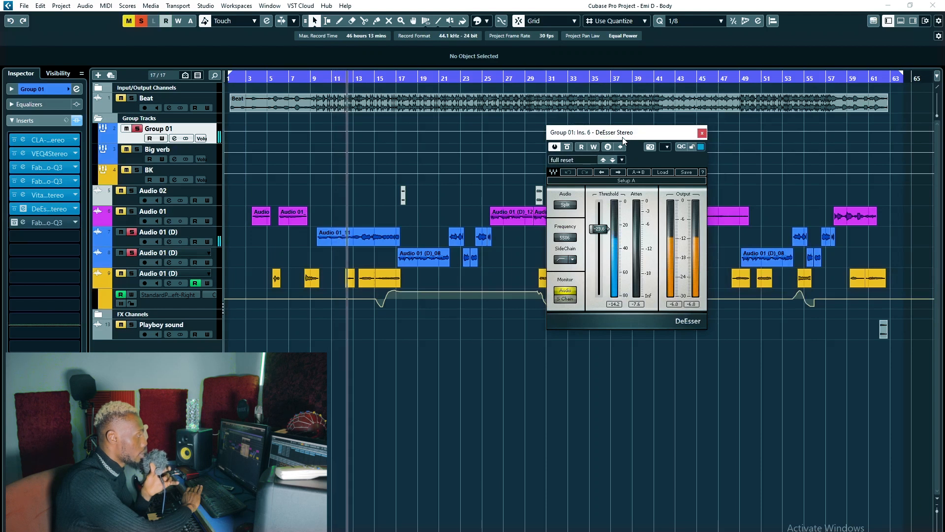
{"action": "key", "text": "space"}
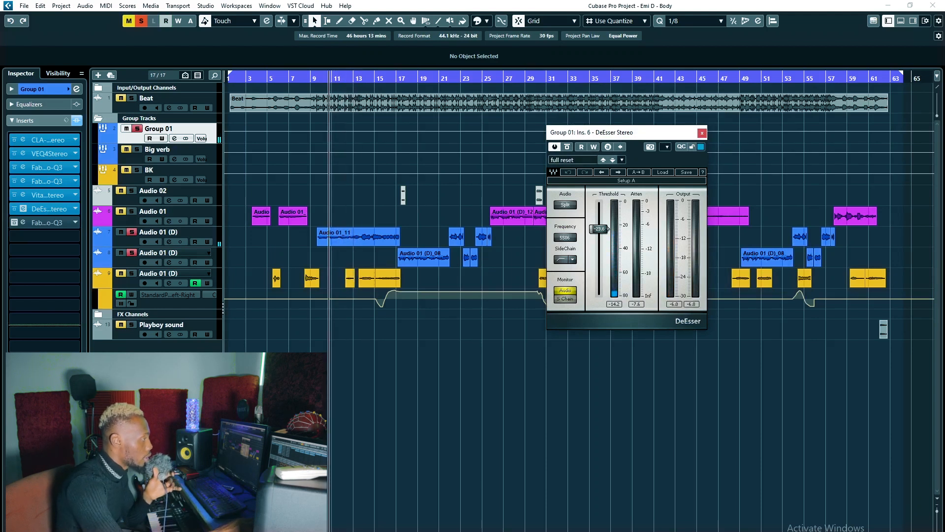
Activate the Pro-Q 3 in insert slot 7 of Group 01, solo its 6347.1 Hz band briefly, and close it.
{"action": "left_click", "coordinate": [23, 223]}
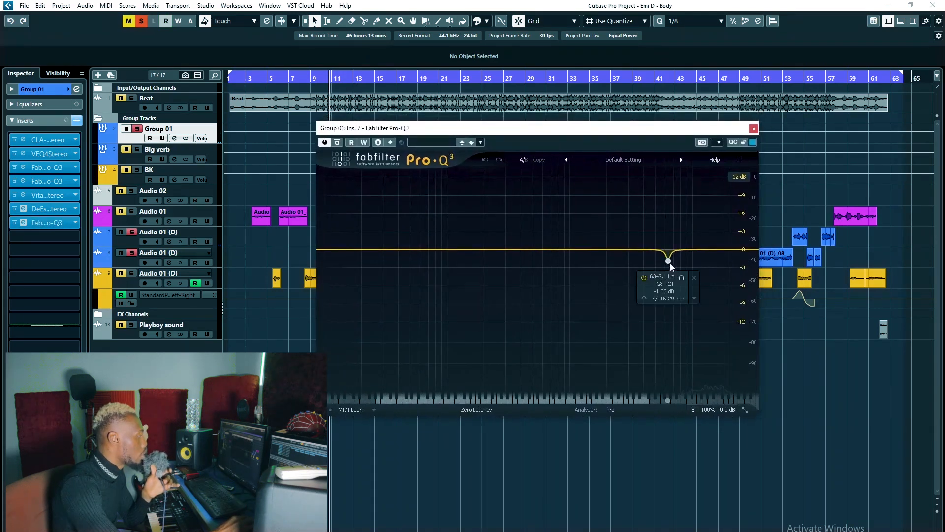
{"action": "left_click", "coordinate": [682, 277]}
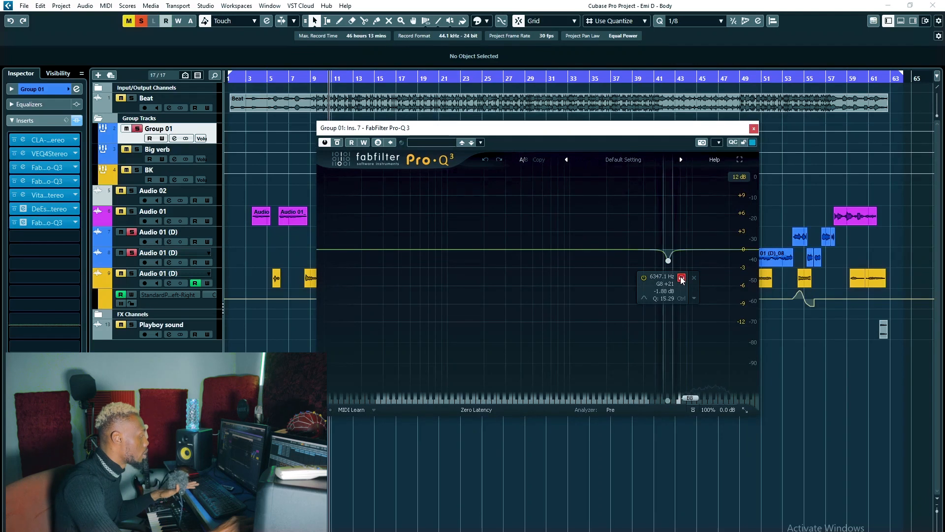
{"action": "left_click", "coordinate": [681, 277]}
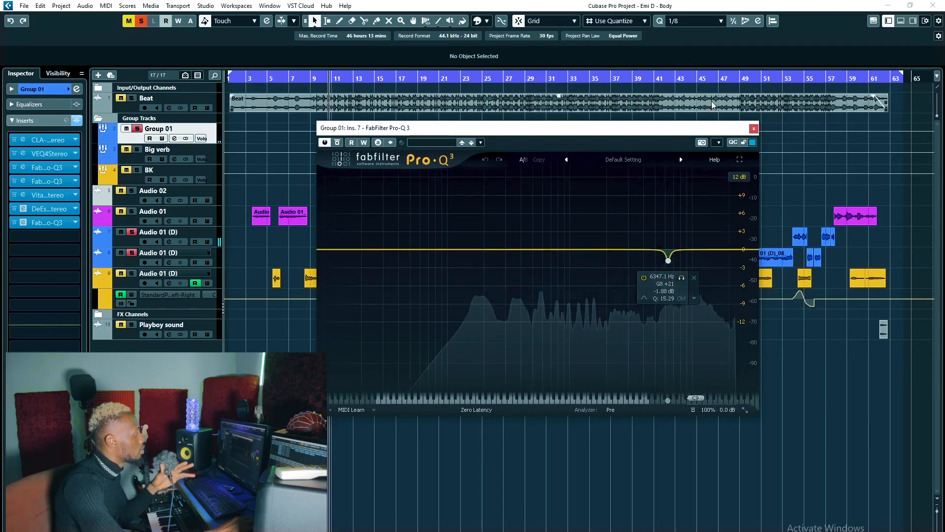
{"action": "left_click", "coordinate": [754, 128]}
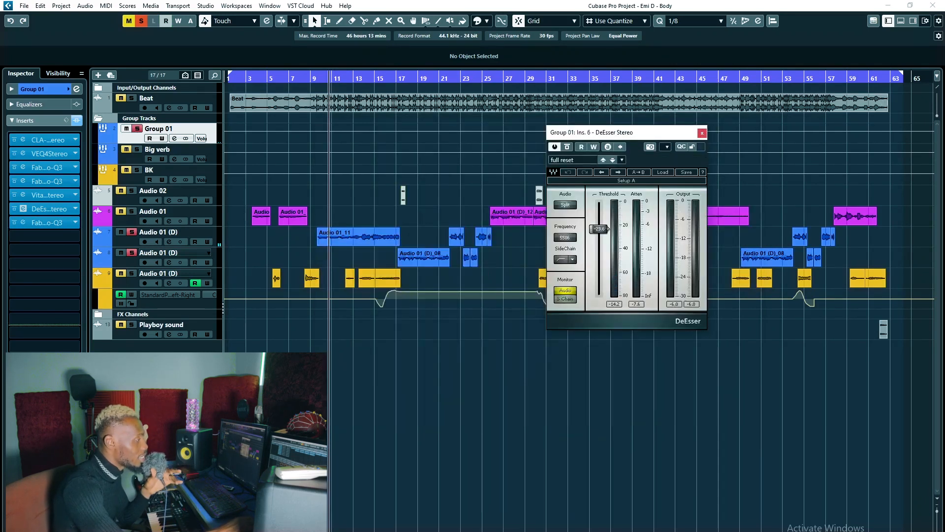
Compare the Group 01 vocal with all its inserts bypassed and active during playback.
{"action": "key", "text": "space"}
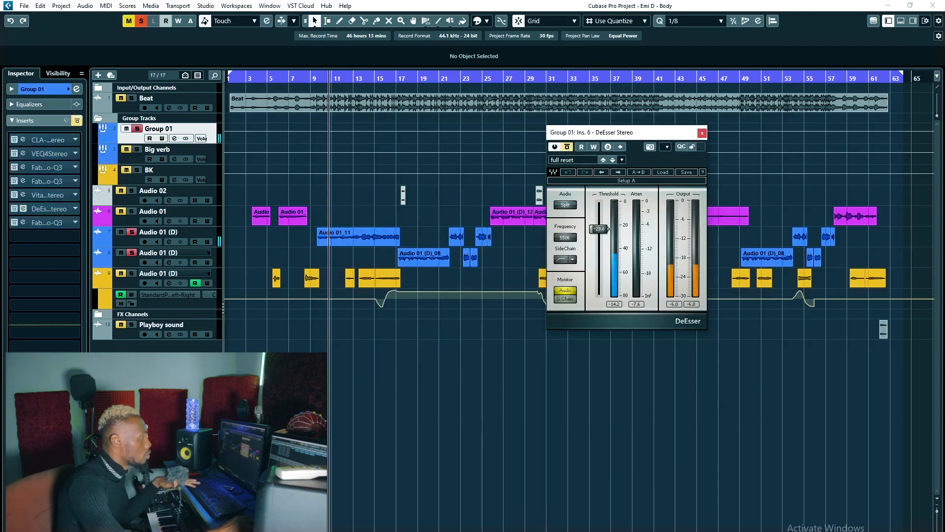
{"action": "key", "text": "space"}
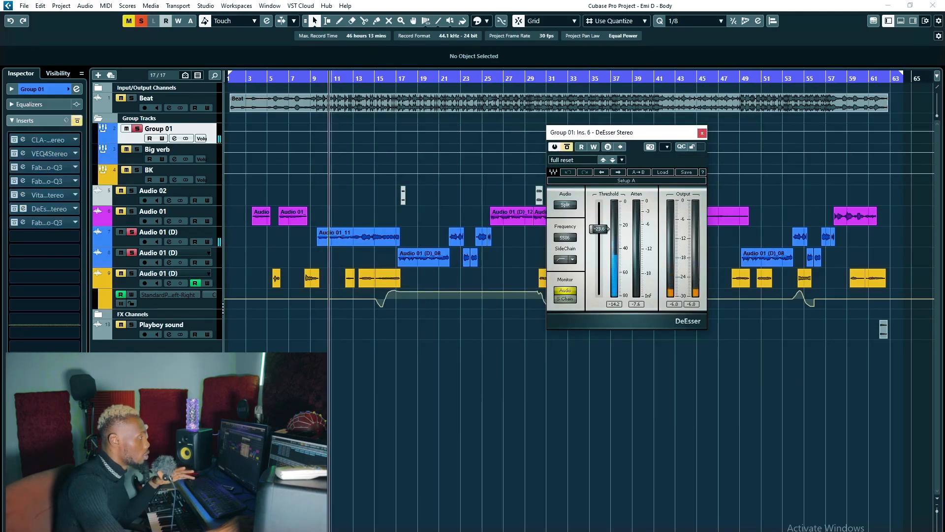
{"action": "left_click", "coordinate": [77, 121]}
{"action": "key", "text": "space"}
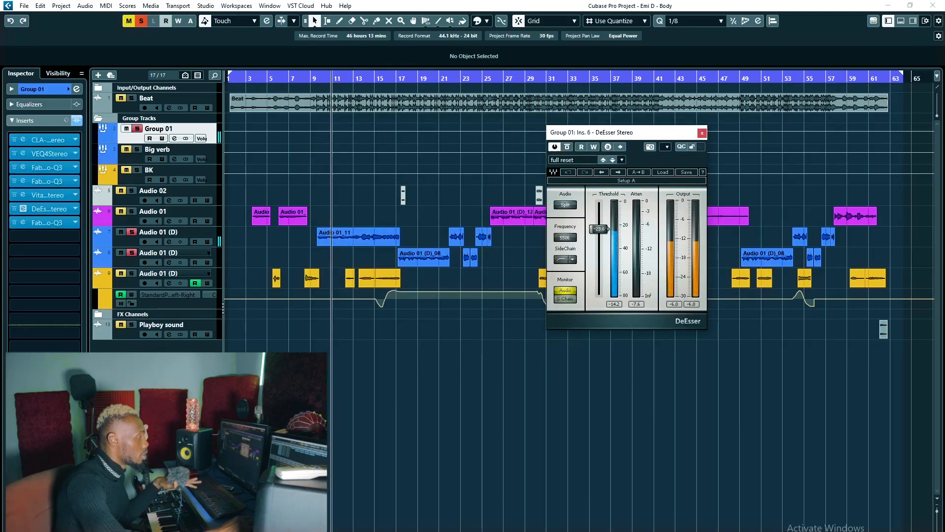
{"action": "key", "text": "space"}
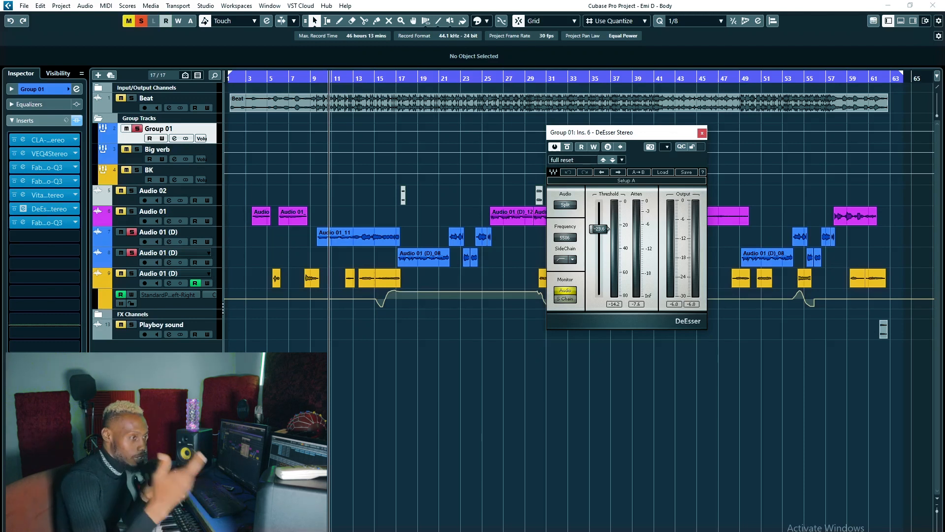
Bring the FX 01 H-Delay Stereo into view, inspect its 1/4 delay synced to the host tempo, and close it.
{"action": "left_click_drag", "start_coordinate": [646, 133], "coordinate": [666, 148]}
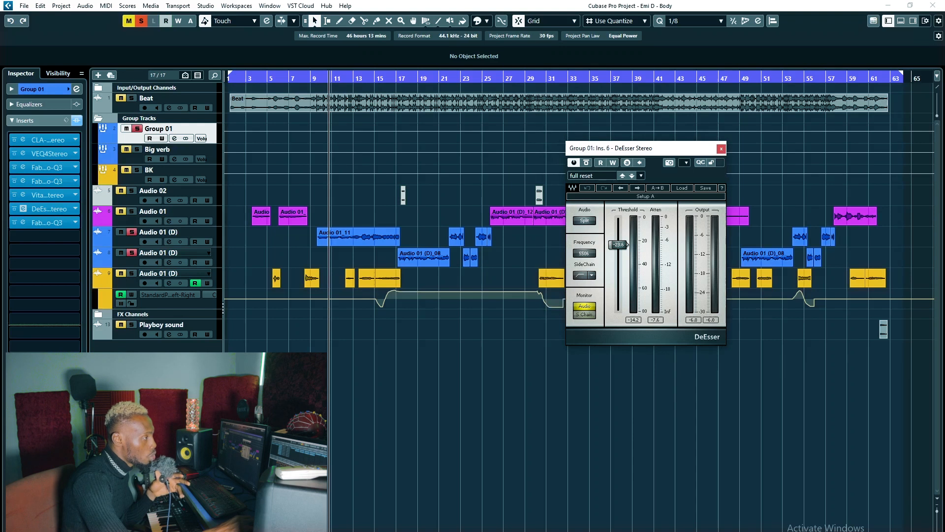
{"action": "left_click_drag", "start_coordinate": [898, 137], "coordinate": [567, 132]}
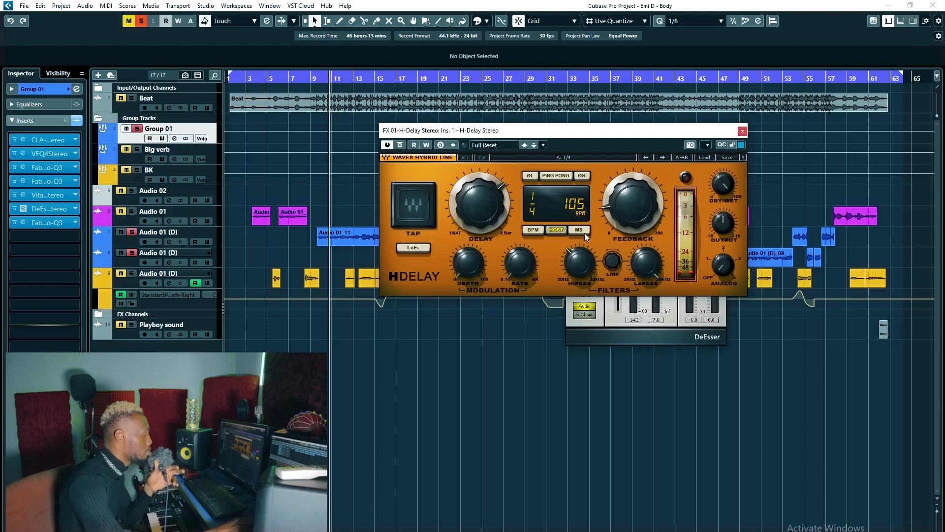
{"action": "left_click", "coordinate": [742, 131]}
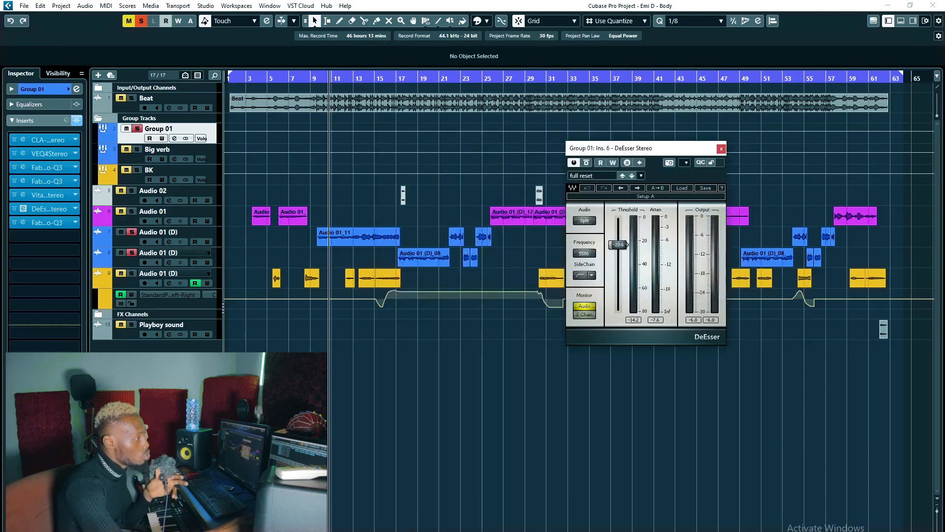
Bring the FX 02 MannyM Reverb into view, inspect its medium plate settings and close it.
{"action": "left_click_drag", "start_coordinate": [943, 118], "coordinate": [543, 121]}
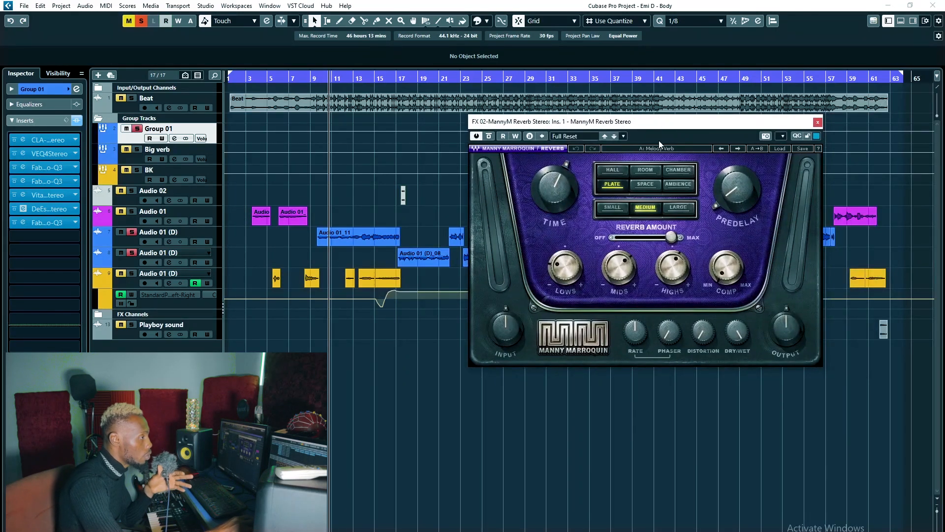
{"action": "left_click_drag", "start_coordinate": [648, 123], "coordinate": [649, 129]}
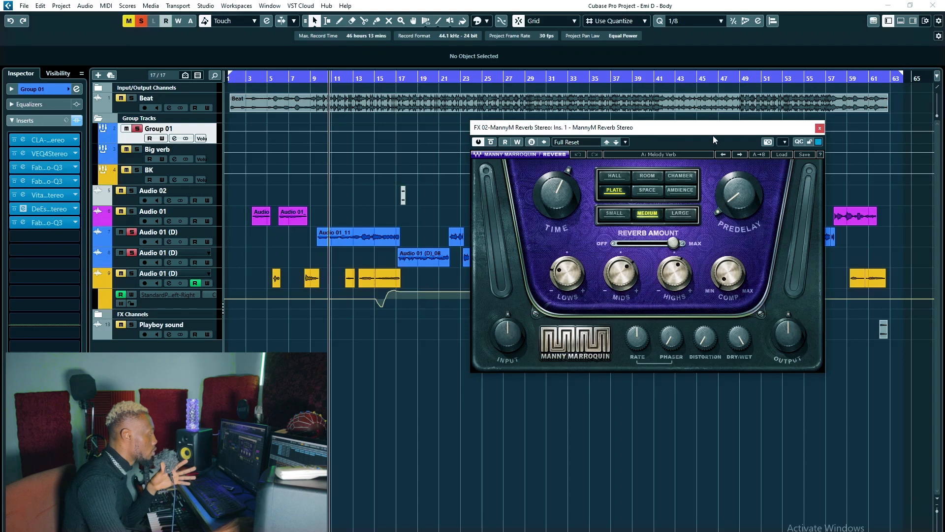
{"action": "left_click_drag", "start_coordinate": [664, 132], "coordinate": [661, 133]}
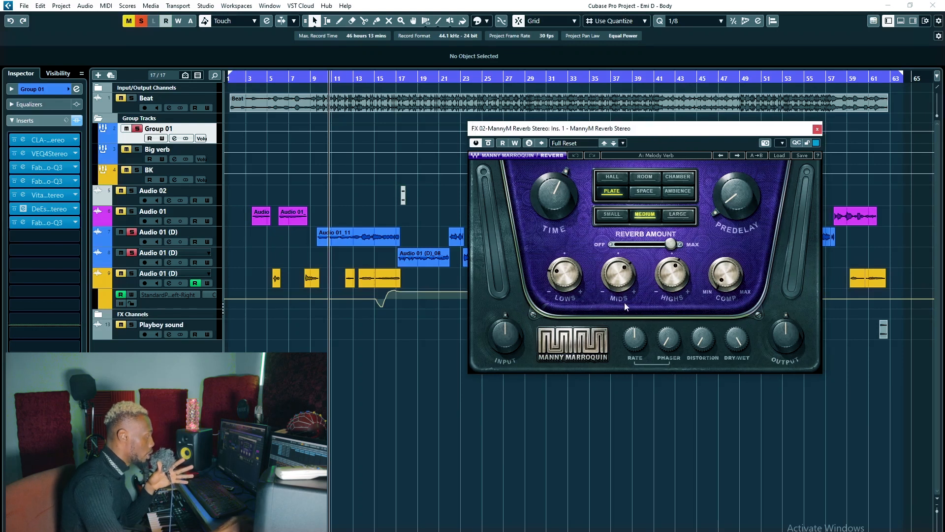
{"action": "left_click", "coordinate": [817, 129]}
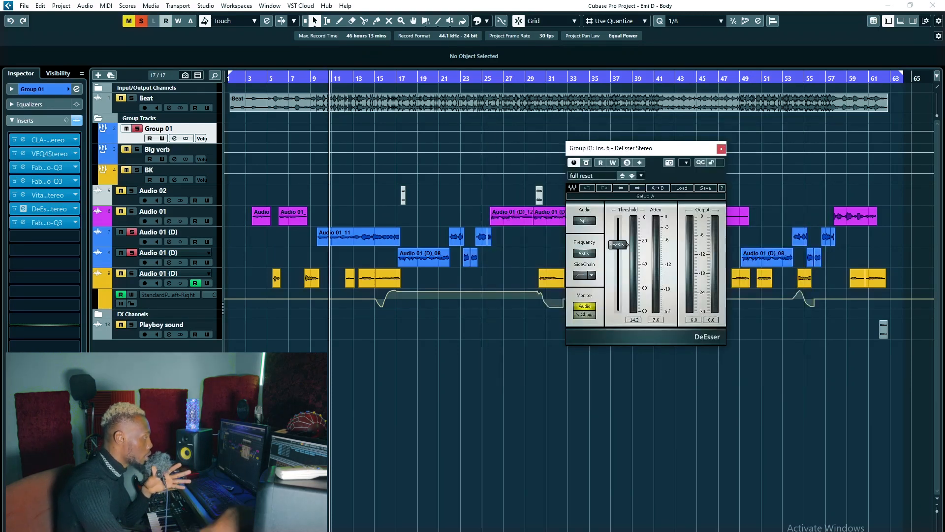
Play back the Group 01 vocal with all inserts active, then close the DeEsser.
{"action": "key", "text": "space"}
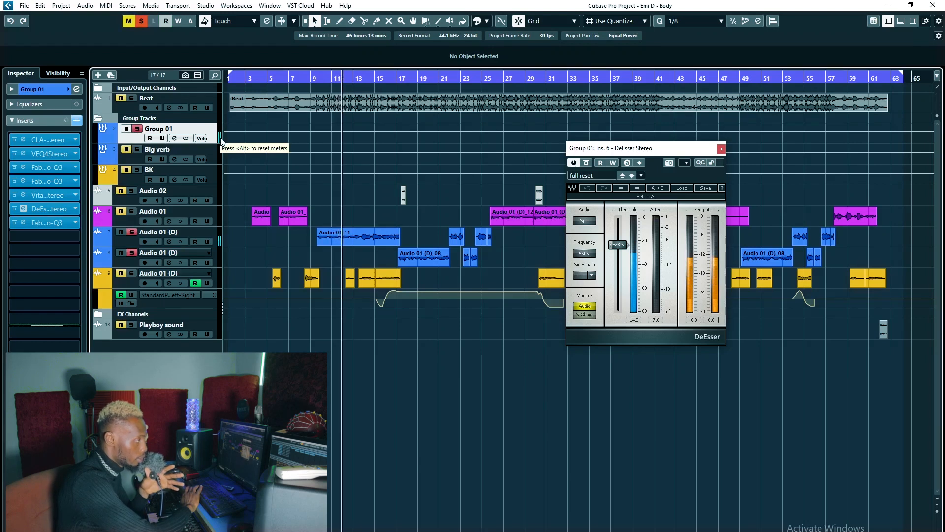
{"action": "key", "text": "space"}
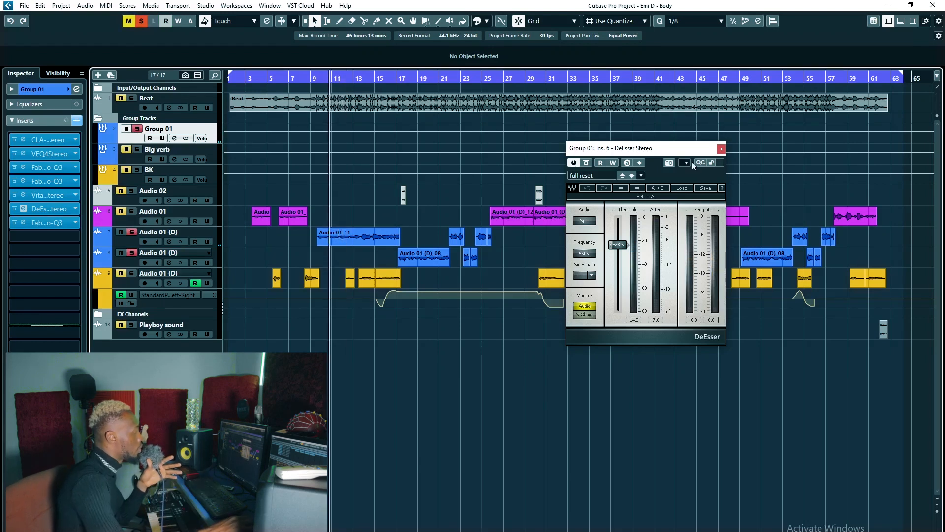
{"action": "left_click", "coordinate": [722, 148]}
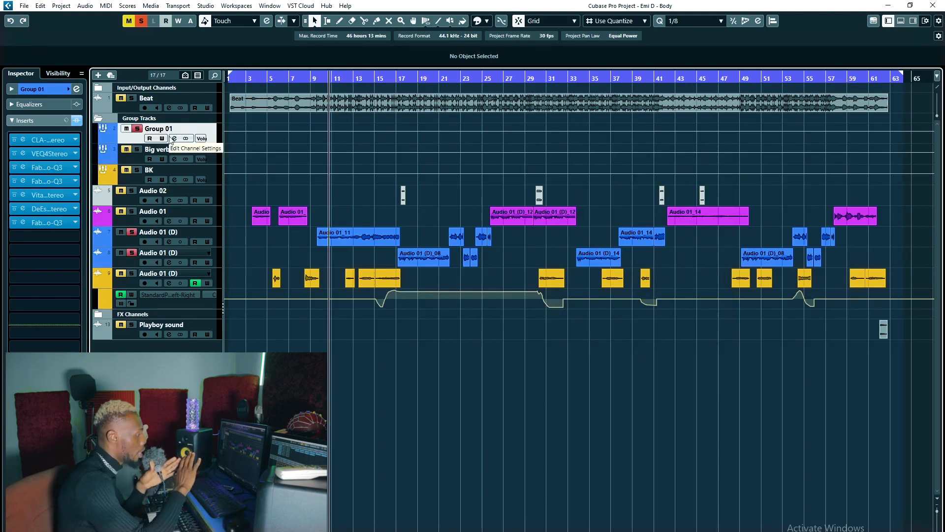
Solo the yellow Audio 01 (D) track, unsolo Group 01 and place the playback cursor at about bar 14.
{"action": "left_click", "coordinate": [184, 275]}
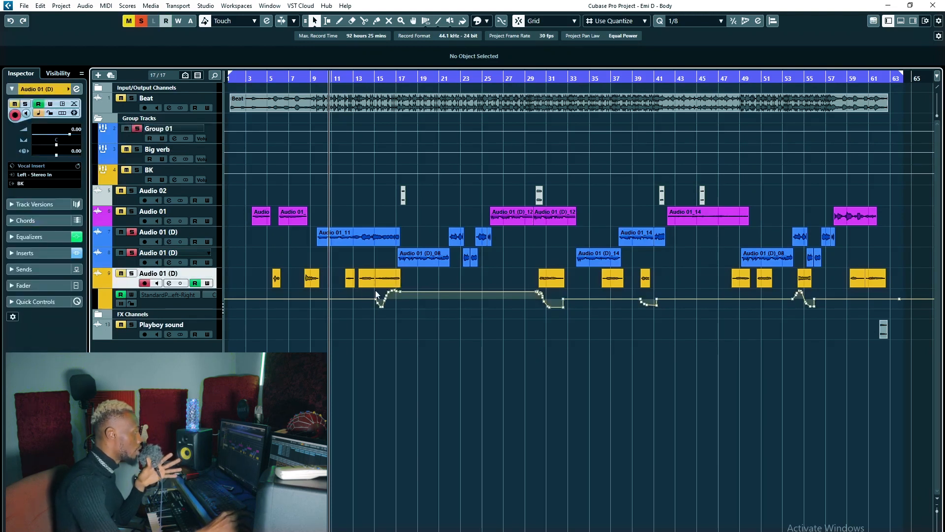
{"action": "left_click_drag", "start_coordinate": [367, 81], "coordinate": [367, 93]}
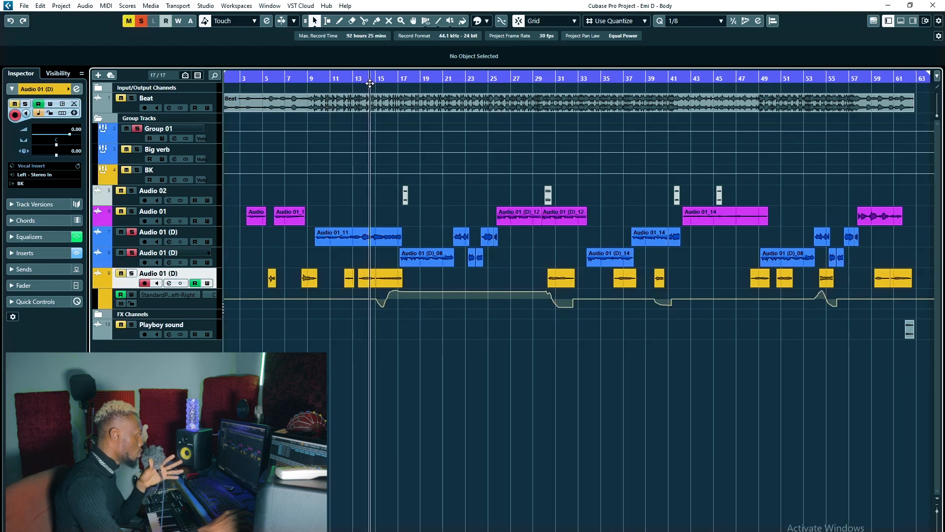
{"action": "left_click", "coordinate": [122, 274]}
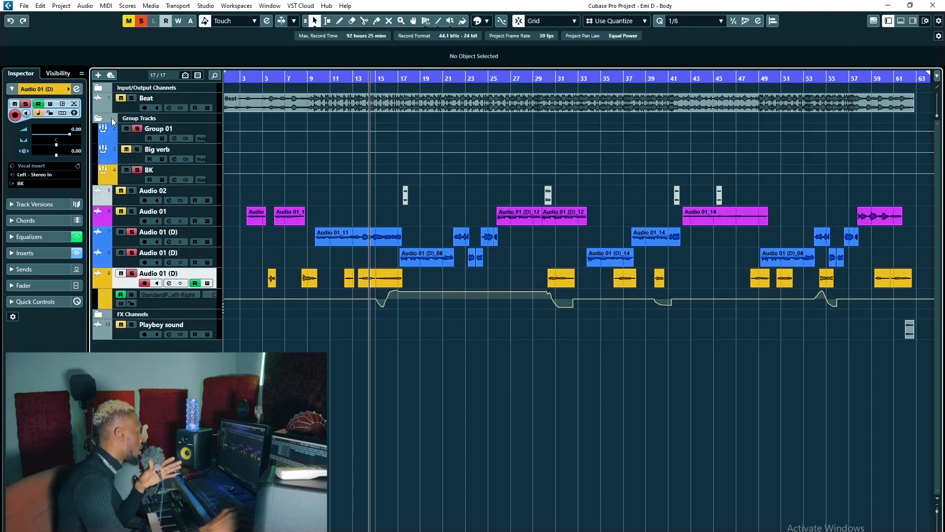
{"action": "left_click", "coordinate": [137, 129]}
Play the soloed yellow Audio 01 (D) track from about bar 14, stop, and restart playback from about bar 5.
{"action": "key", "text": "space"}
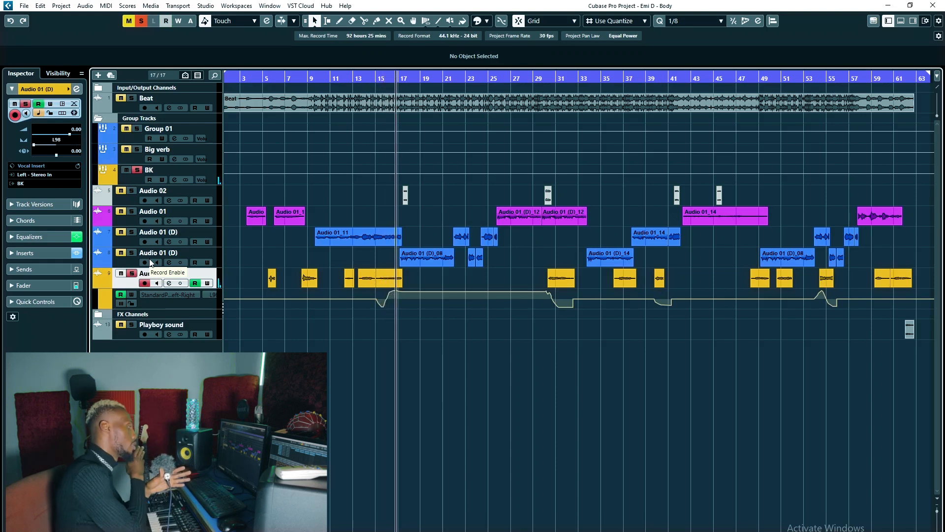
{"action": "key", "text": "space"}
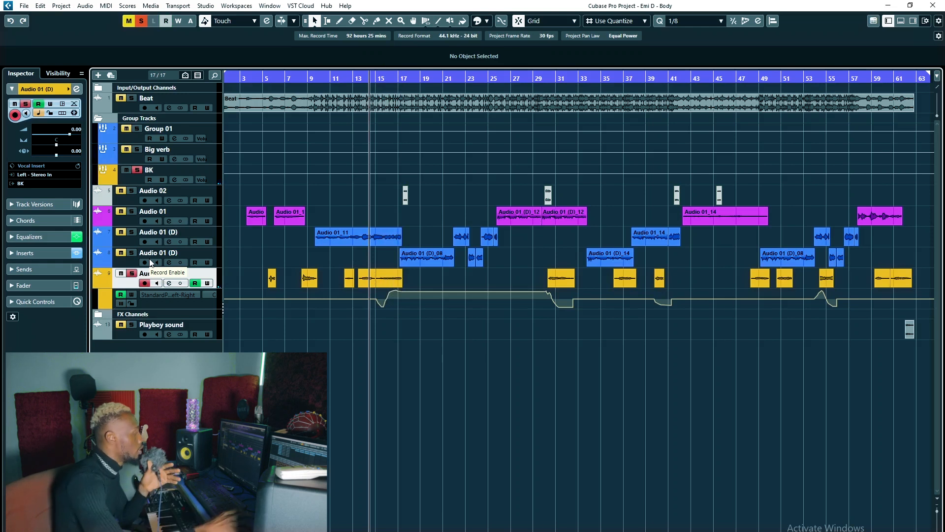
{"action": "left_click_drag", "start_coordinate": [263, 77], "coordinate": [266, 81]}
{"action": "key", "text": "space"}
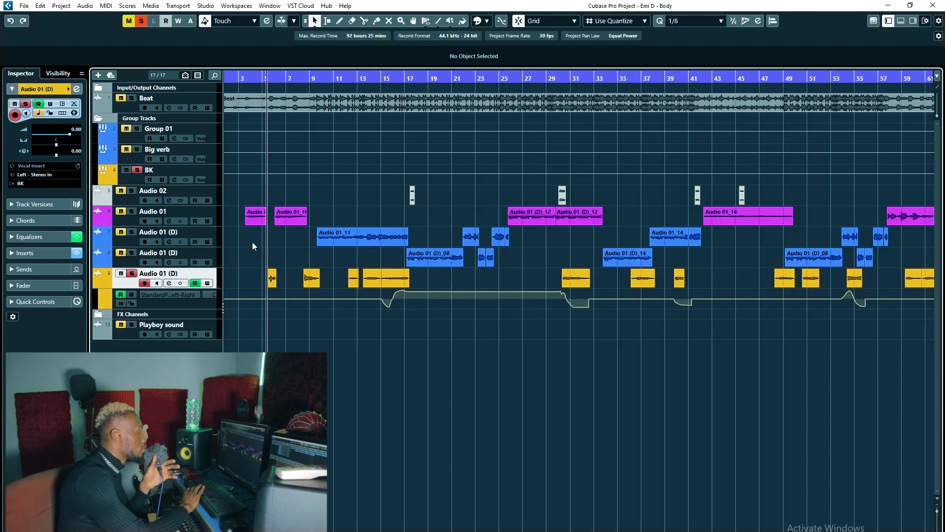
Stop playback, select the Audio 02 track and clear every active solo.
{"action": "key", "text": "space"}
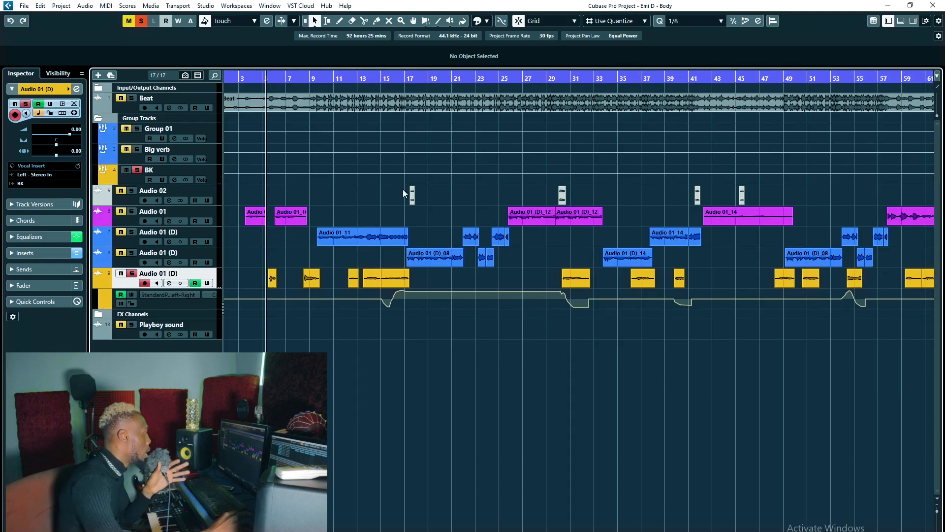
{"action": "left_click", "coordinate": [167, 193]}
{"action": "left_click", "coordinate": [141, 22]}
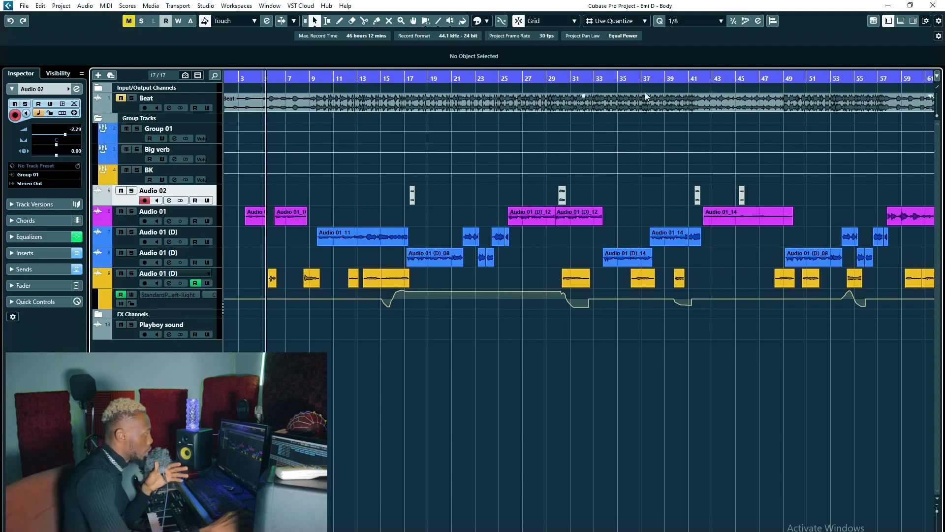
Play the mix through the Audio 02 delay throws, starting at about bar 16 and again at about bar 29.
{"action": "left_click", "coordinate": [404, 88]}
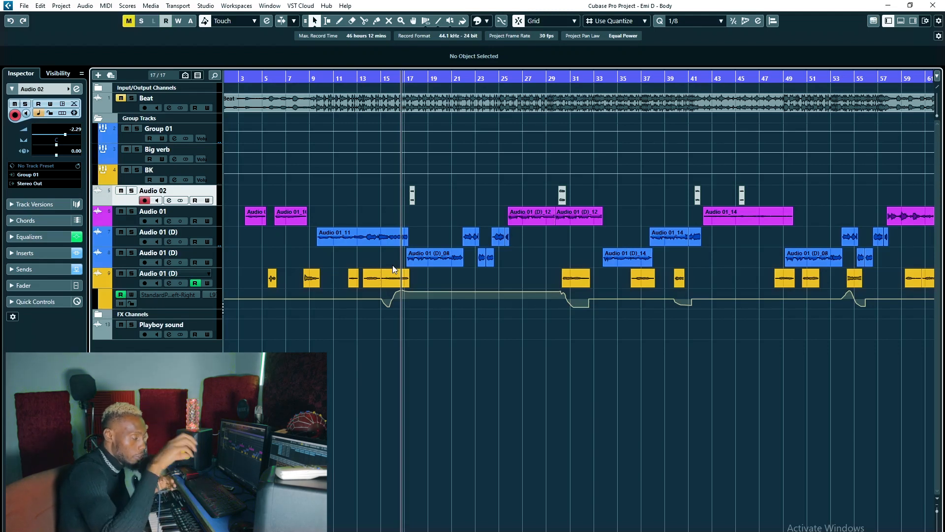
{"action": "key", "text": "space"}
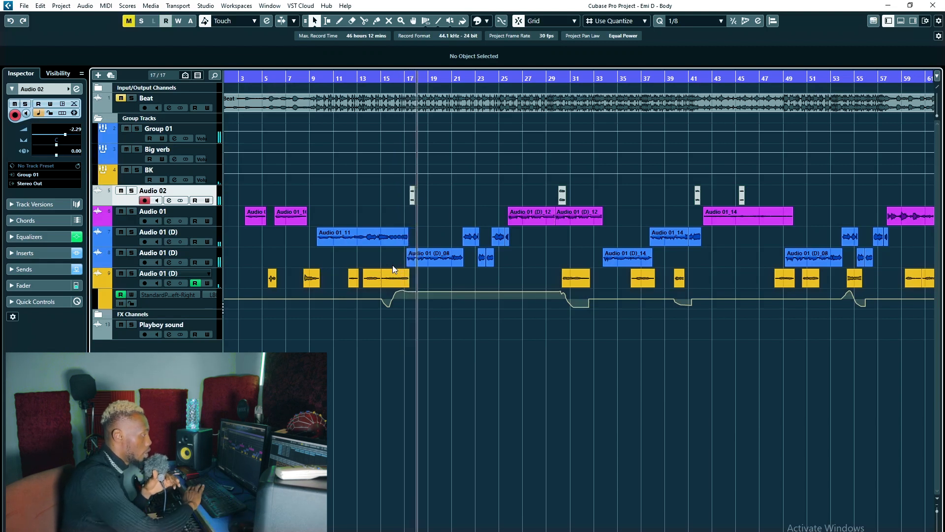
{"action": "key", "text": "space"}
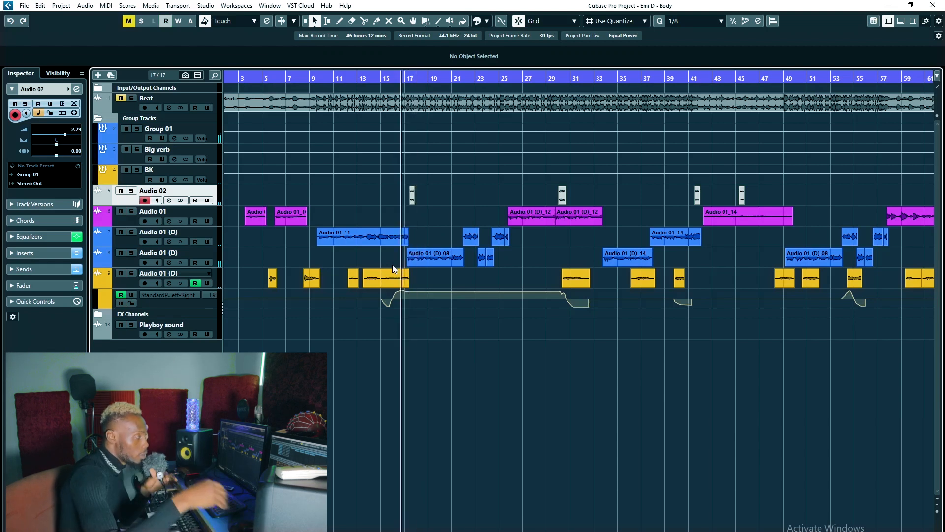
{"action": "left_click", "coordinate": [555, 79]}
{"action": "key", "text": "space"}
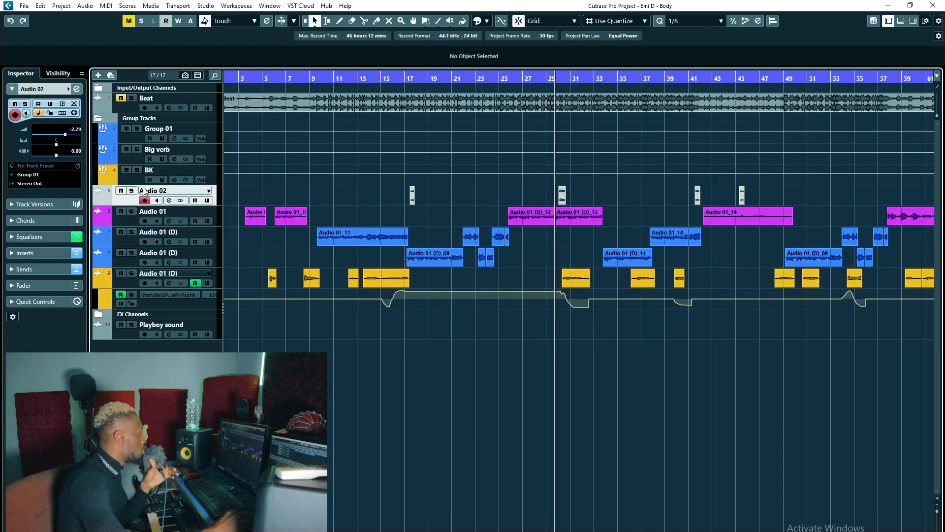
Place the playback cursor at about bar 9 and choose Group 01 as the input routing of the Audio 02 track.
{"action": "left_click", "coordinate": [41, 175]}
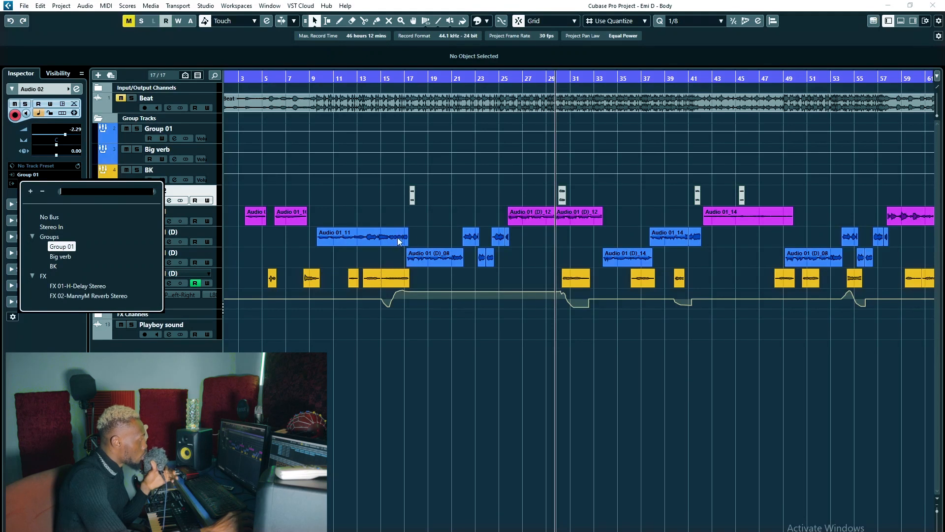
{"action": "left_click", "coordinate": [191, 233]}
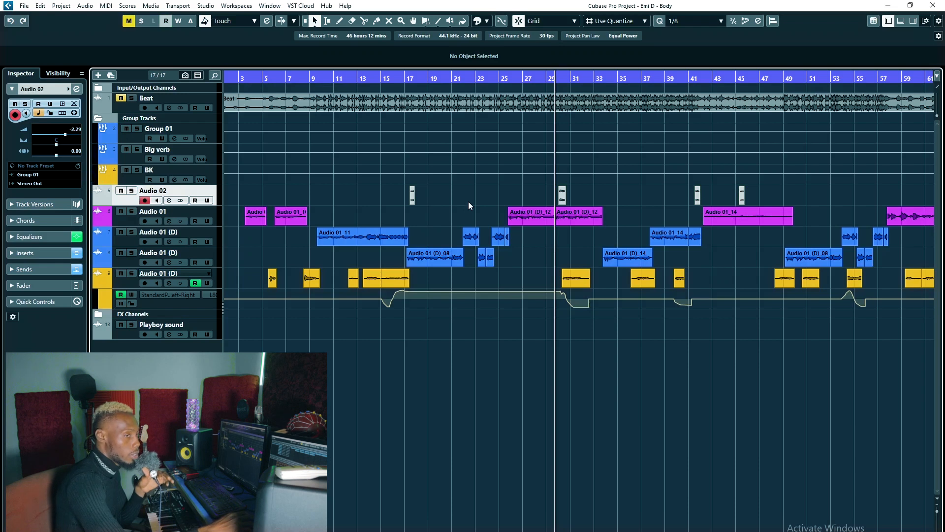
{"action": "left_click", "coordinate": [350, 82]}
{"action": "left_click", "coordinate": [316, 82]}
{"action": "left_click", "coordinate": [315, 81]}
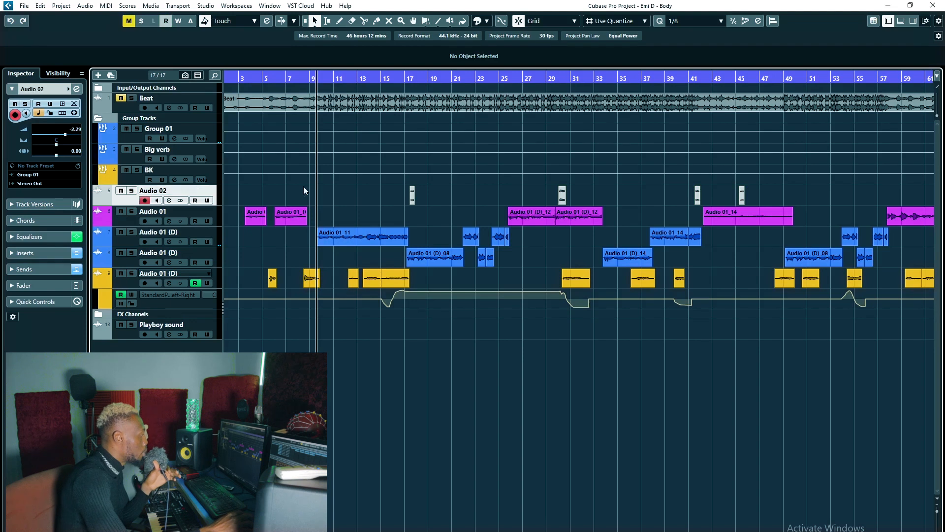
{"action": "left_click", "coordinate": [40, 176]}
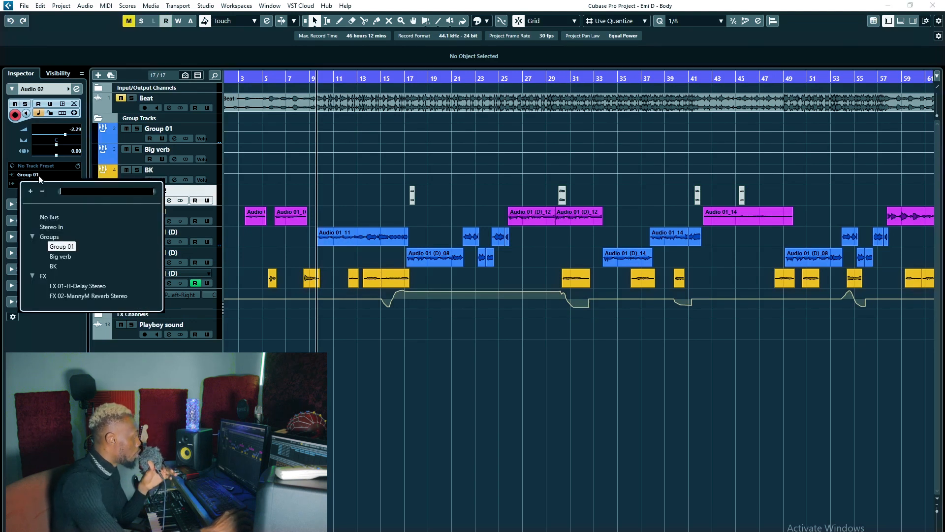
{"action": "left_click", "coordinate": [65, 246]}
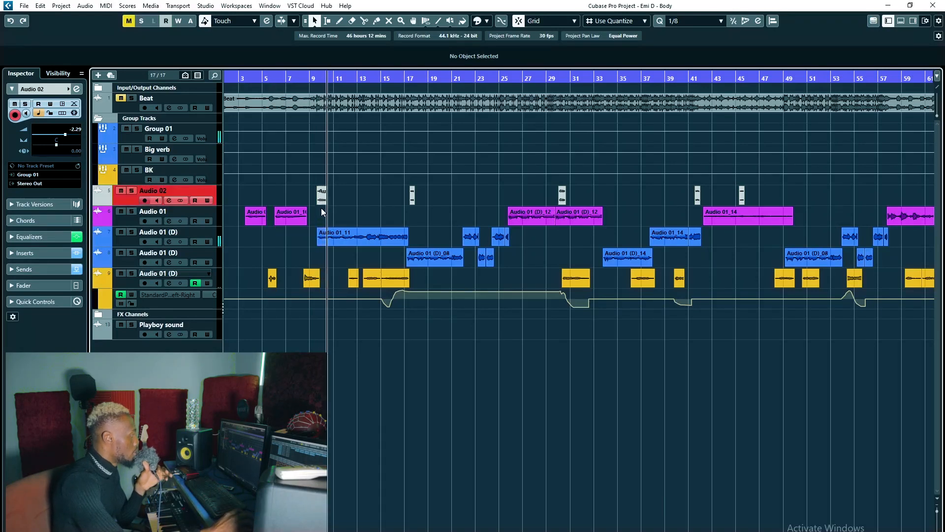
Stop the Audio 02 recording made from about bar 9, play the new clip back and delete it.
{"action": "key", "text": "space"}
{"action": "key", "text": "space"}
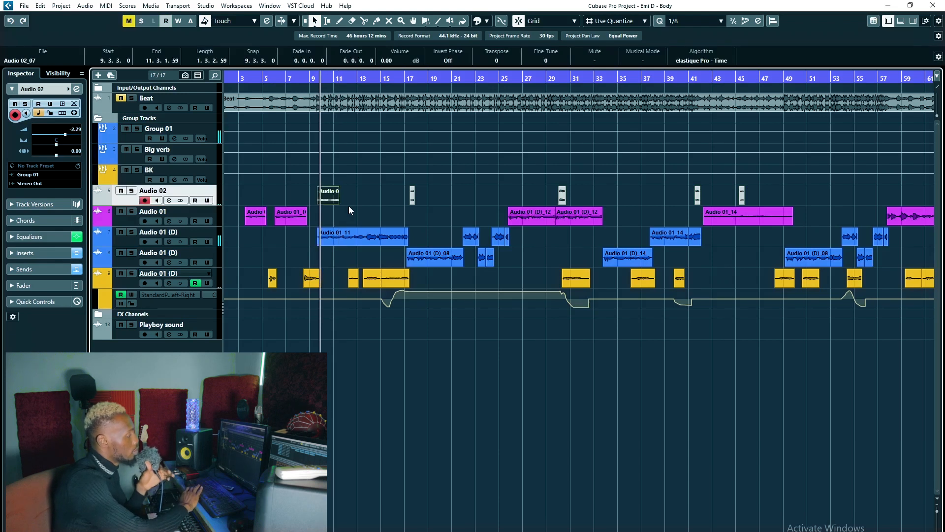
{"action": "key", "text": "space"}
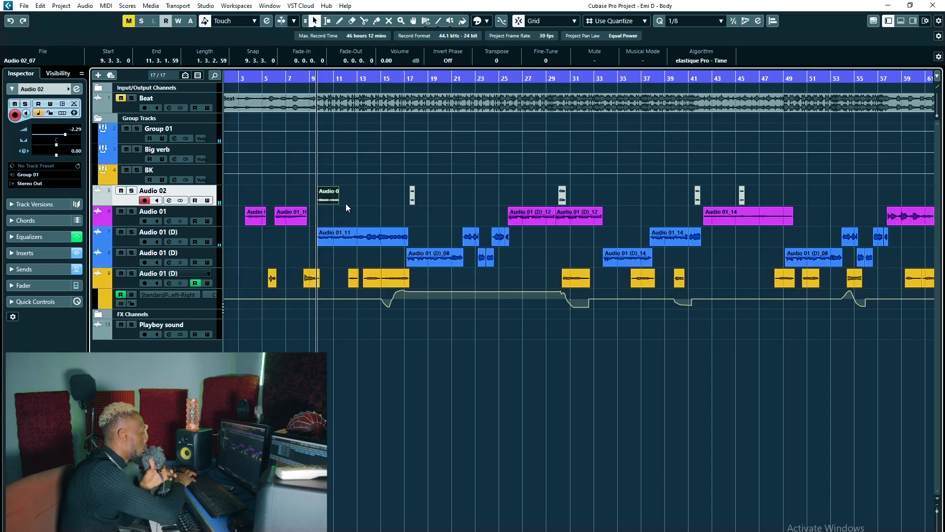
{"action": "key", "text": "Delete"}
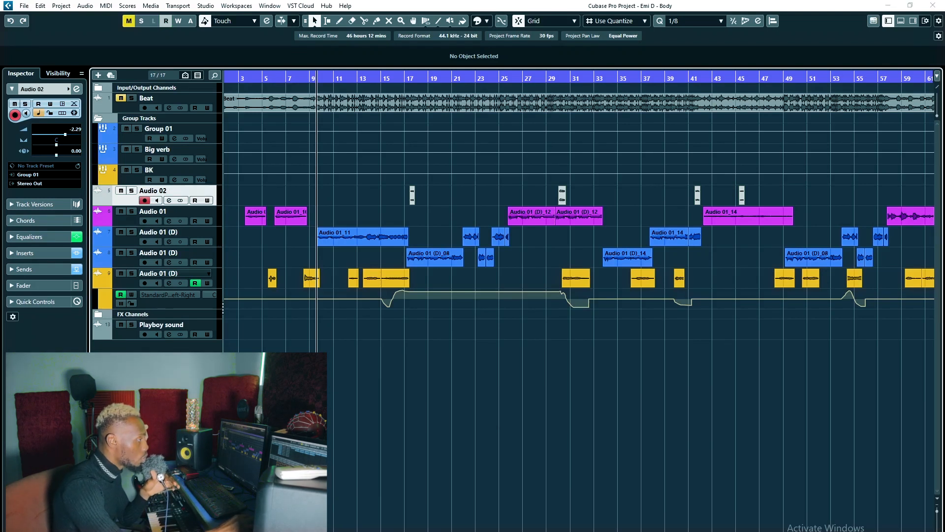
Show the Ping Pong option on Audio 02's H-Delay Stereo insert, then close it and the FX 03 ValhallaVintageVerb.
{"action": "left_click_drag", "start_coordinate": [944, 118], "coordinate": [556, 118]}
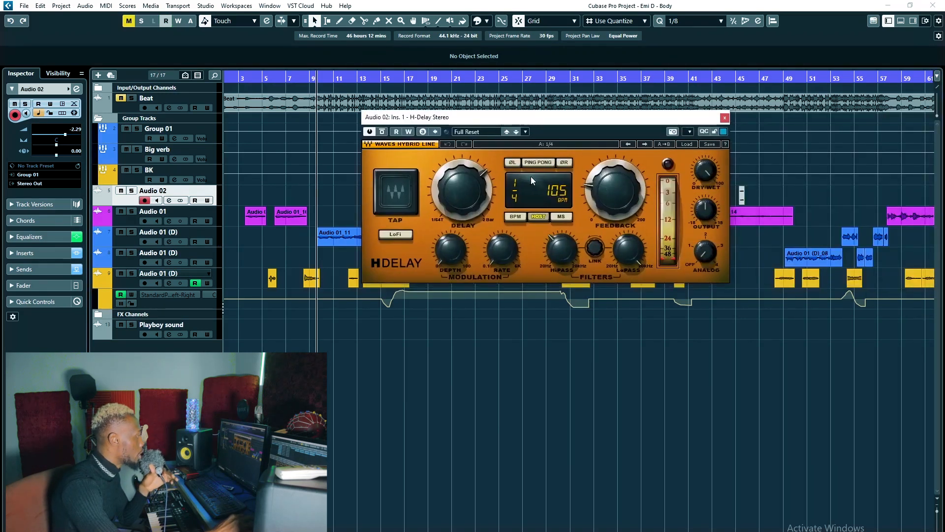
{"action": "left_click", "coordinate": [538, 164]}
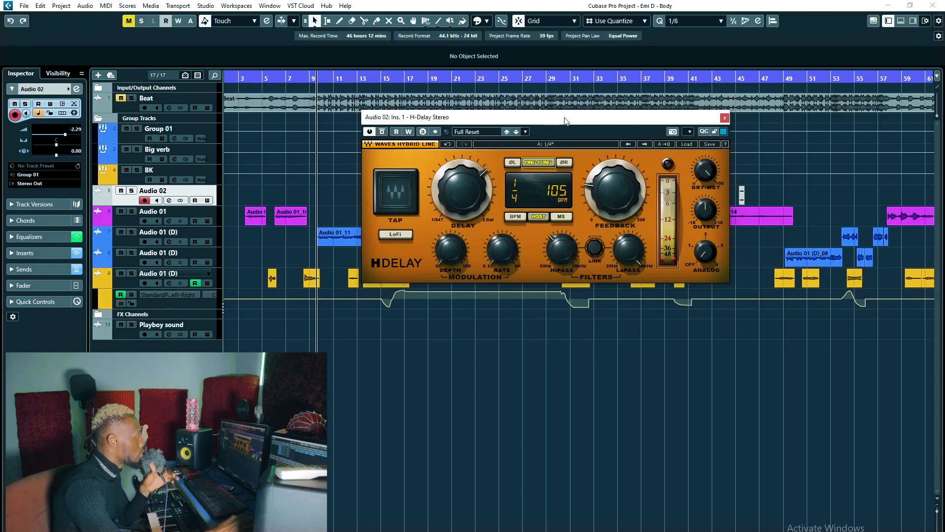
{"action": "left_click_drag", "start_coordinate": [564, 120], "coordinate": [572, 123]}
{"action": "left_click", "coordinate": [545, 165]}
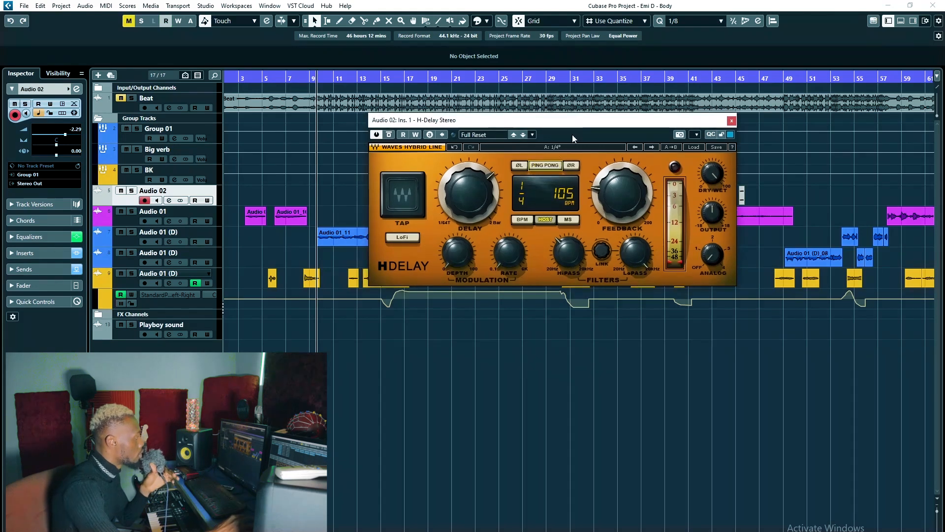
{"action": "left_click", "coordinate": [732, 121]}
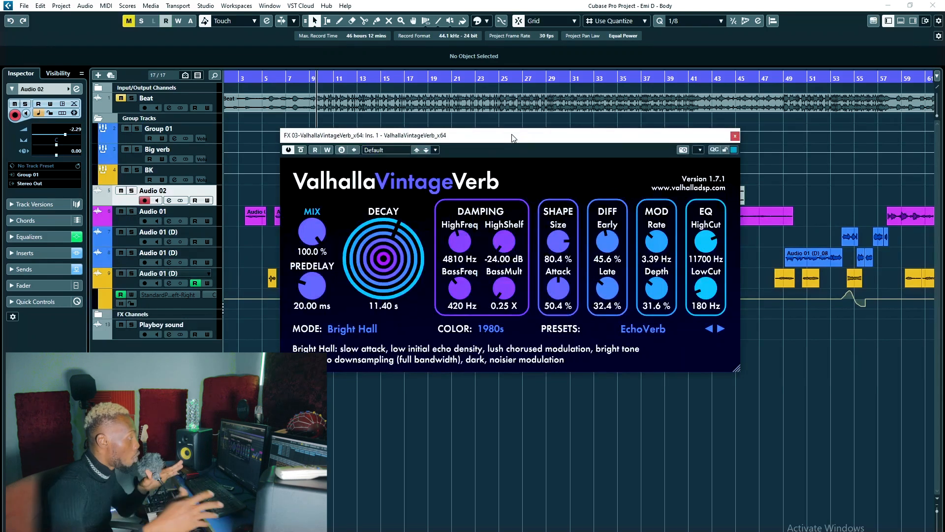
{"action": "left_click", "coordinate": [734, 136]}
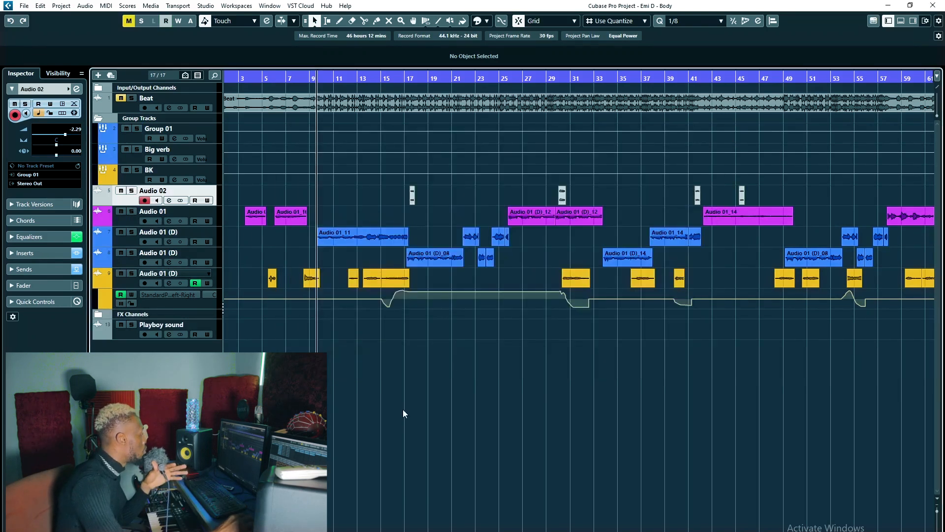
Select the Big verb group, review the FX 03 ValhallaVintageVerb settings, and play the Audio 01 vocal from about bar 3.
{"action": "left_click", "coordinate": [244, 77]}
{"action": "left_click", "coordinate": [187, 213]}
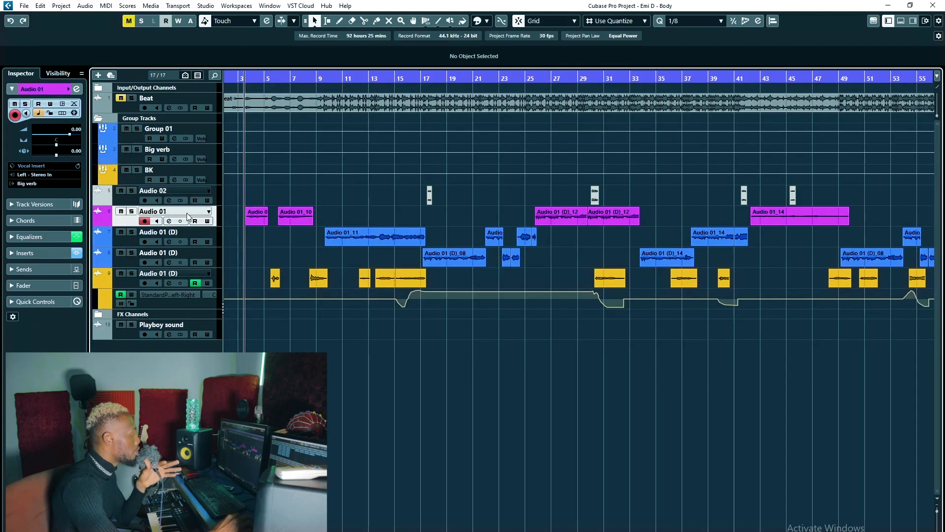
{"action": "left_click", "coordinate": [172, 150]}
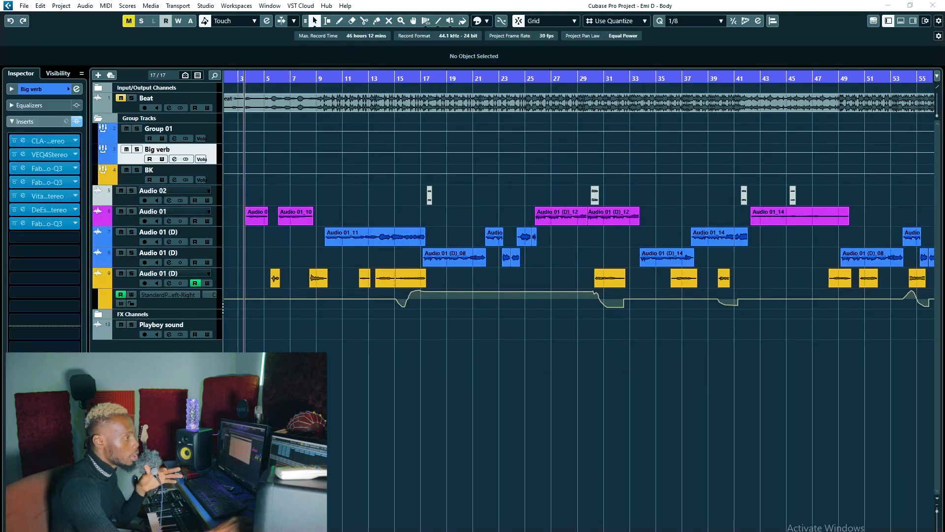
{"action": "left_click_drag", "start_coordinate": [558, 140], "coordinate": [666, 137]}
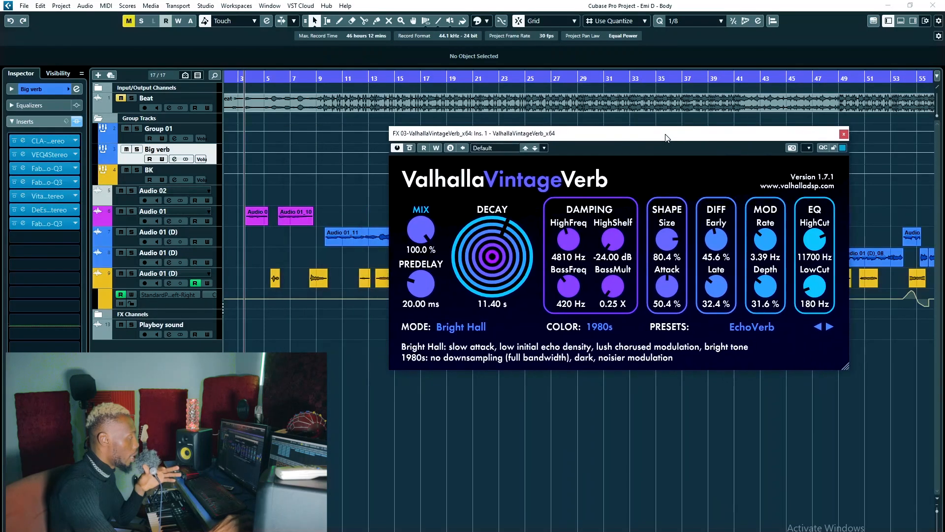
{"action": "left_click", "coordinate": [844, 133]}
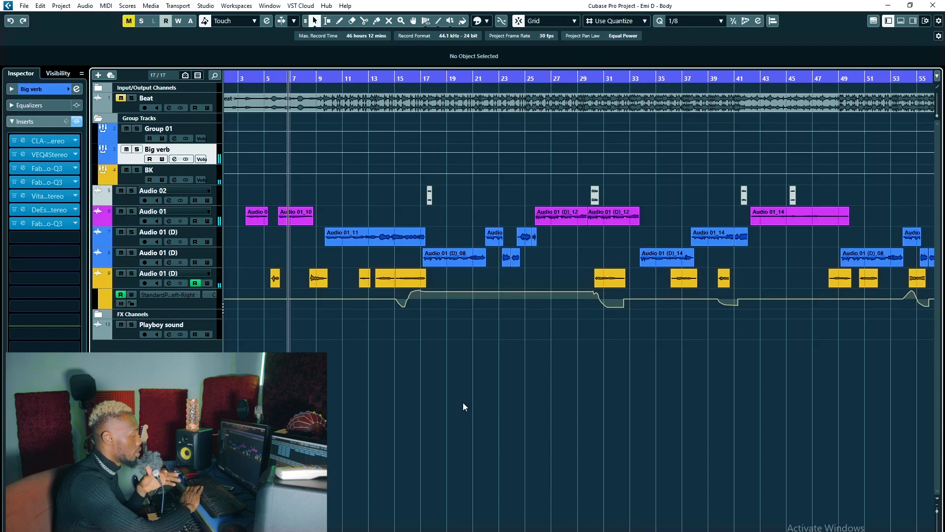
{"action": "key", "text": "space"}
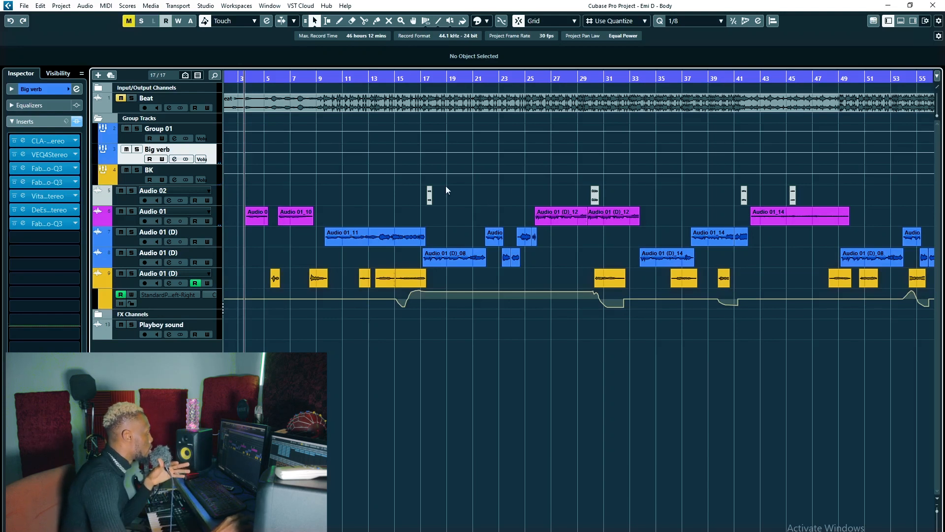
Unmute the Beat track and bring its Trackspacer 2.5 insert into view.
{"action": "left_click", "coordinate": [123, 100]}
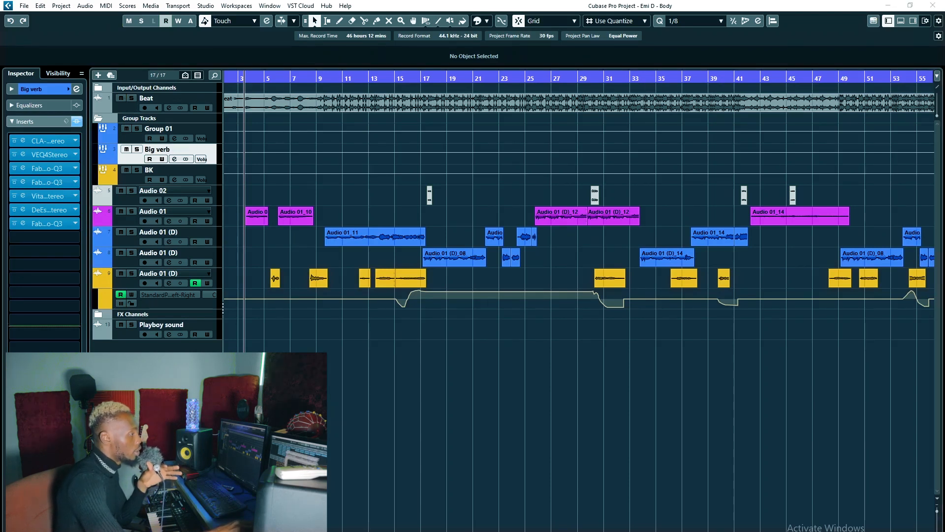
{"action": "left_click_drag", "start_coordinate": [944, 126], "coordinate": [605, 121]}
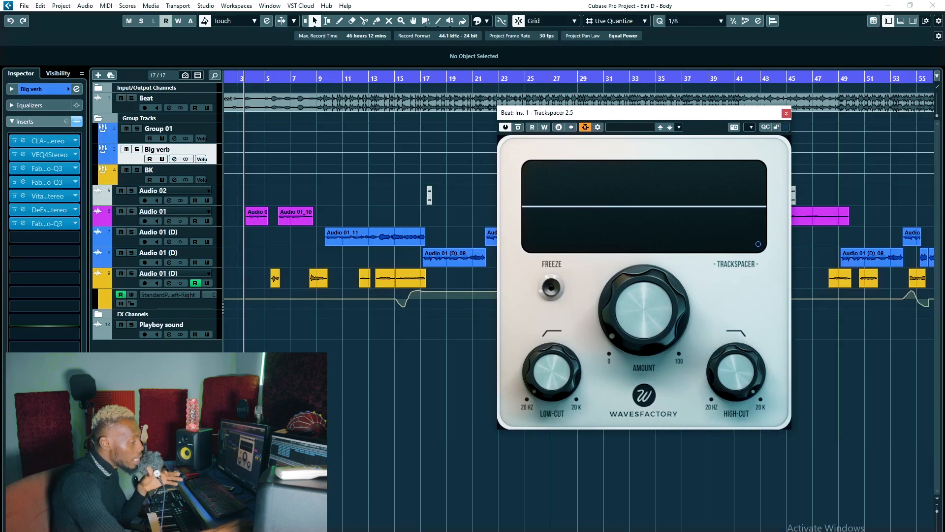
{"action": "left_click_drag", "start_coordinate": [609, 115], "coordinate": [611, 120]}
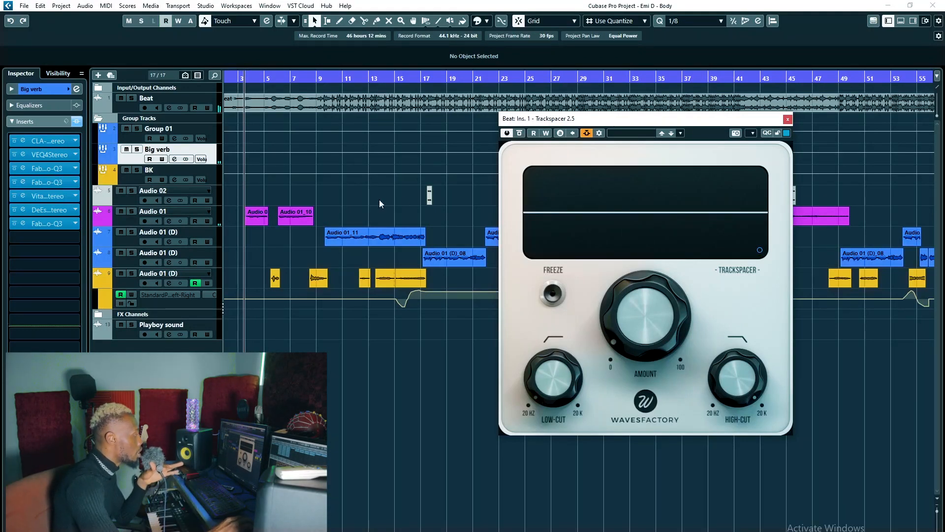
Play the full mix from about bar 8 to watch Trackspacer react to the vocals, then stop and close the plug-in.
{"action": "left_click", "coordinate": [319, 80]}
{"action": "left_click", "coordinate": [308, 81]}
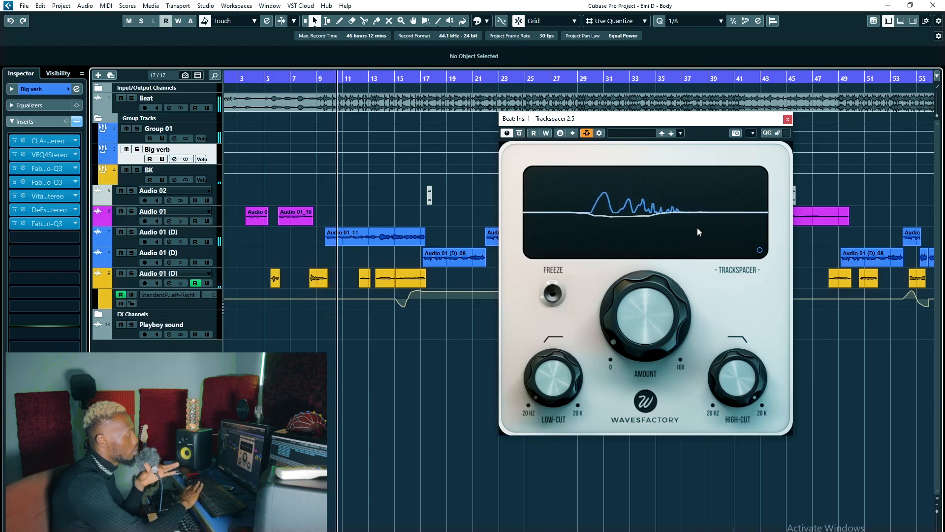
{"action": "key", "text": "space"}
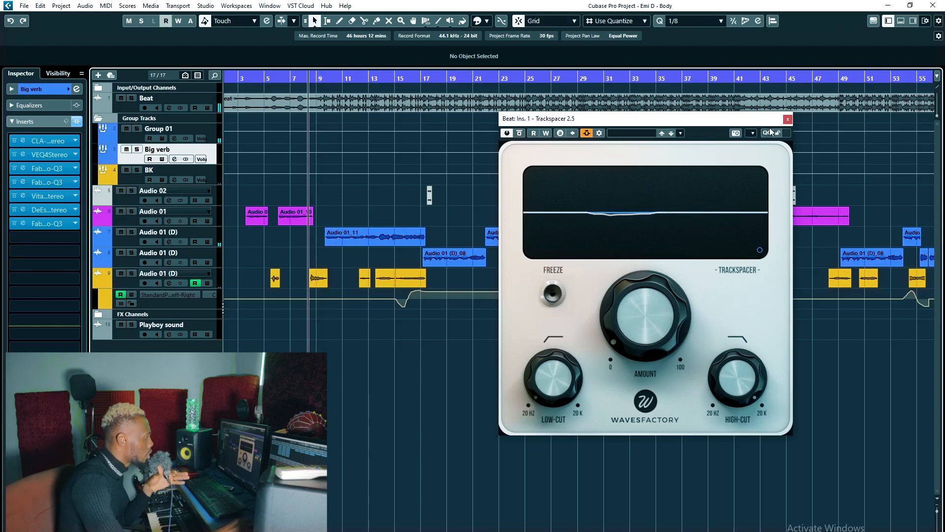
{"action": "left_click", "coordinate": [787, 120]}
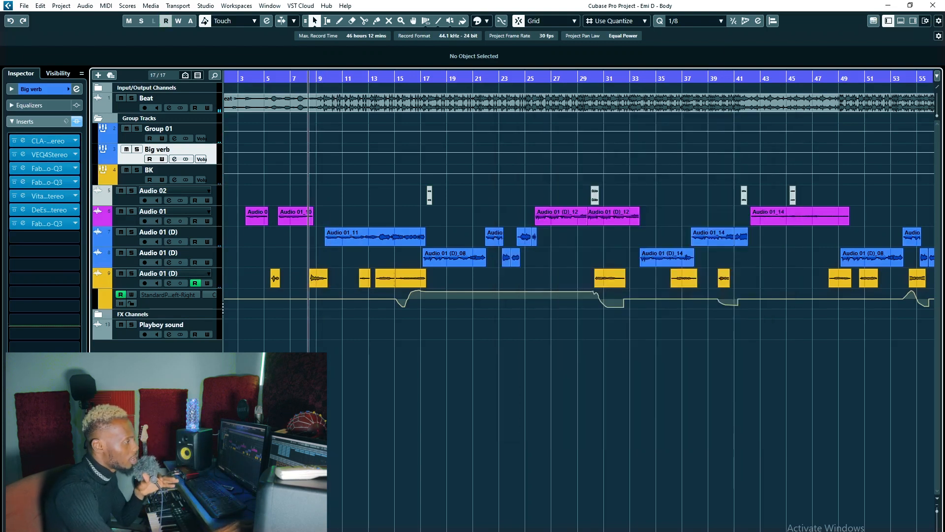